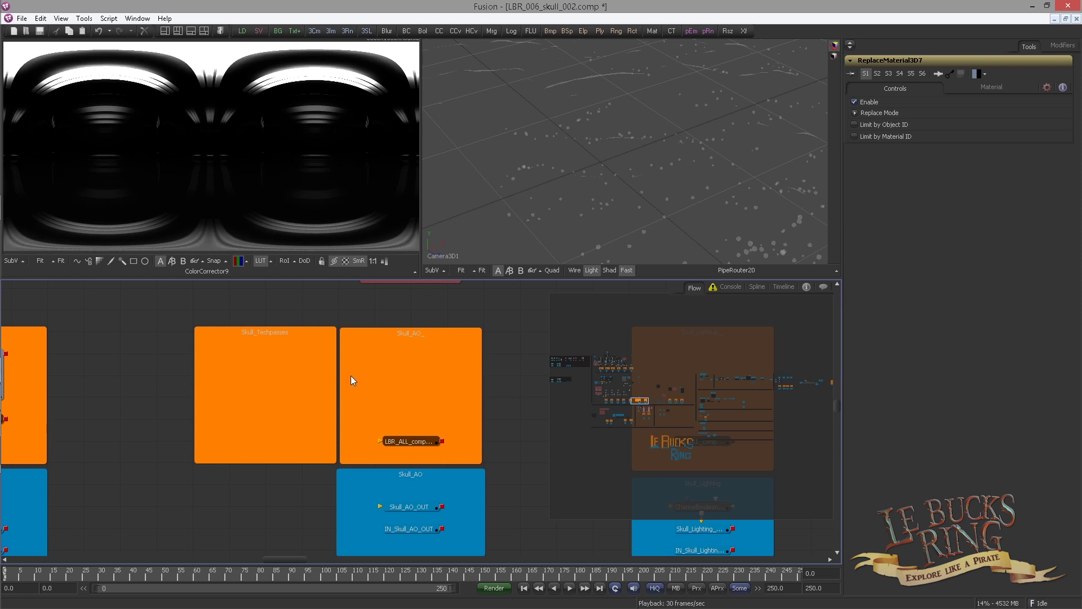
# Copy the Renderer3D from the Skull_Reflection_ group into the Skull_Techpasses group and enable the copy's Normal and Z output channels.
pyautogui.moveTo(129, 354); pyautogui.dragTo(241, 348)
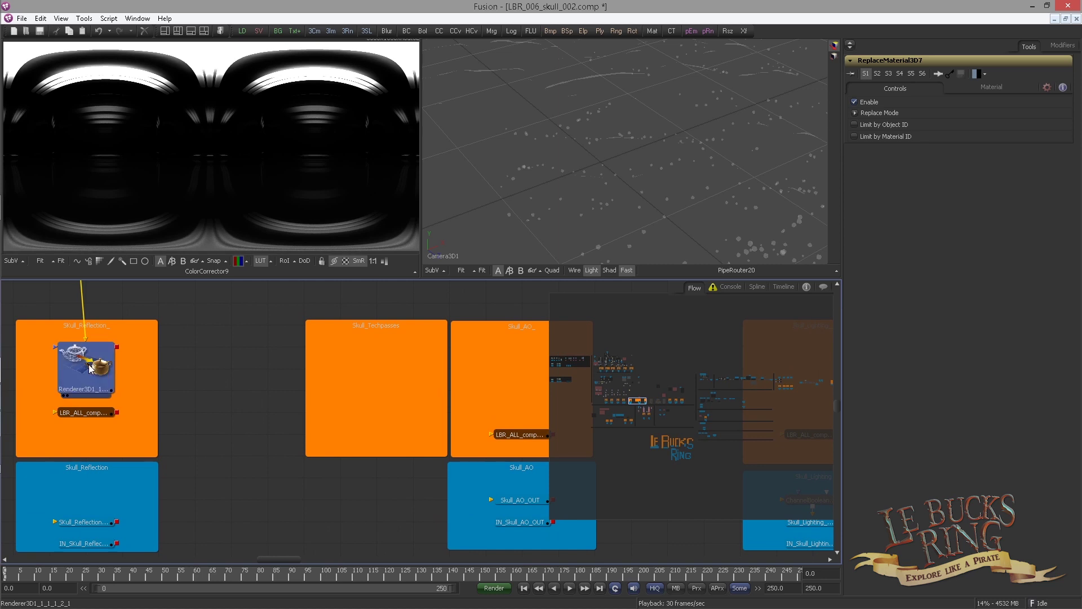
pyautogui.click(67, 361)
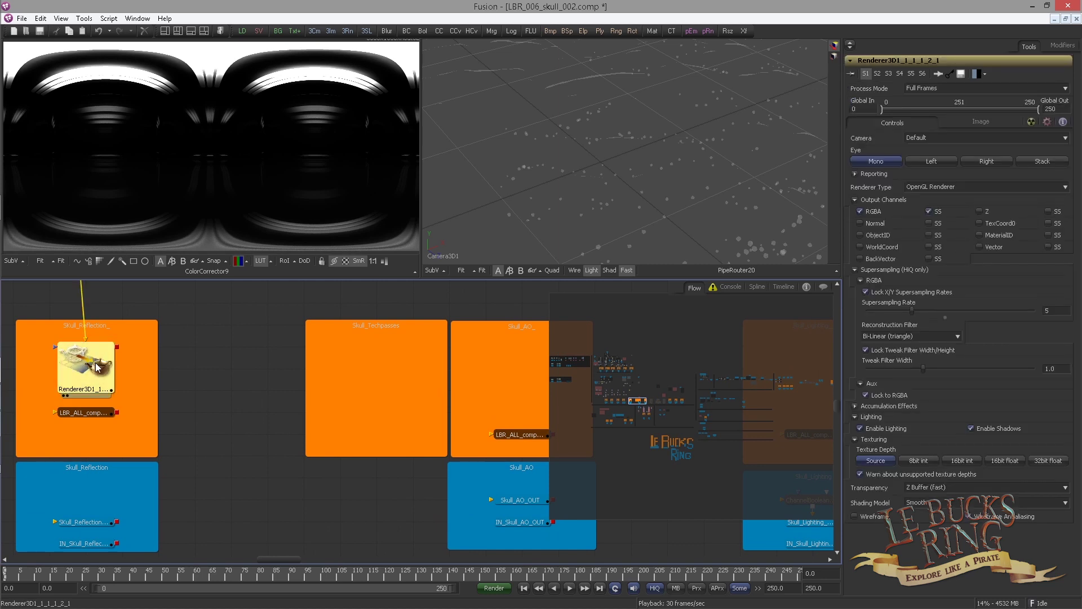
pyautogui.click(358, 367)
pyautogui.hotkey('ctrl', 'v')
pyautogui.moveTo(351, 371); pyautogui.dragTo(387, 347)
pyautogui.moveTo(362, 409); pyautogui.dragTo(301, 434)
pyautogui.scroll(1, 301, 434)
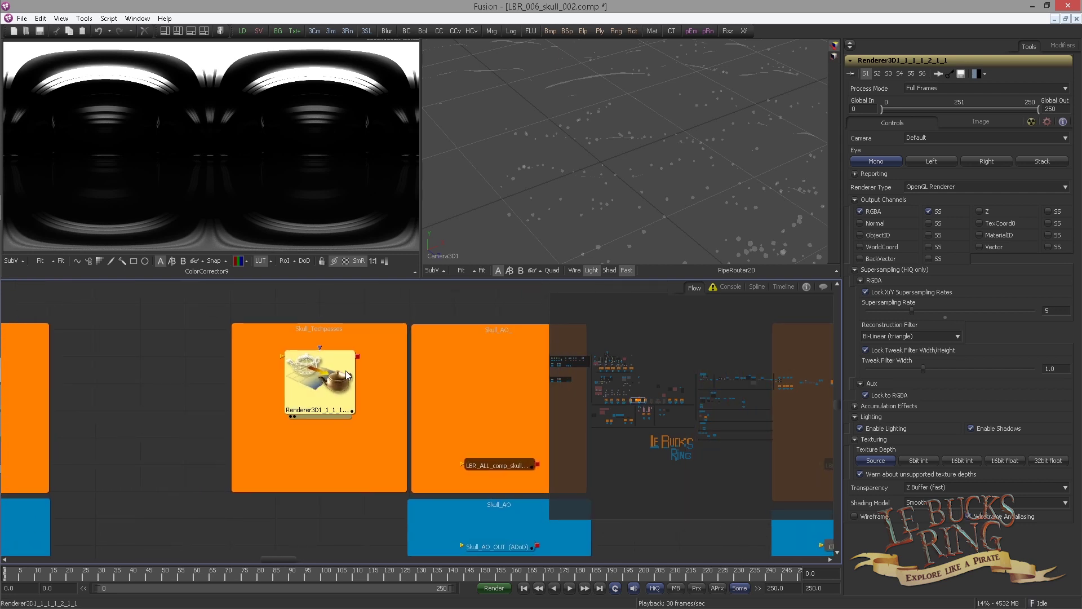
pyautogui.click(860, 223)
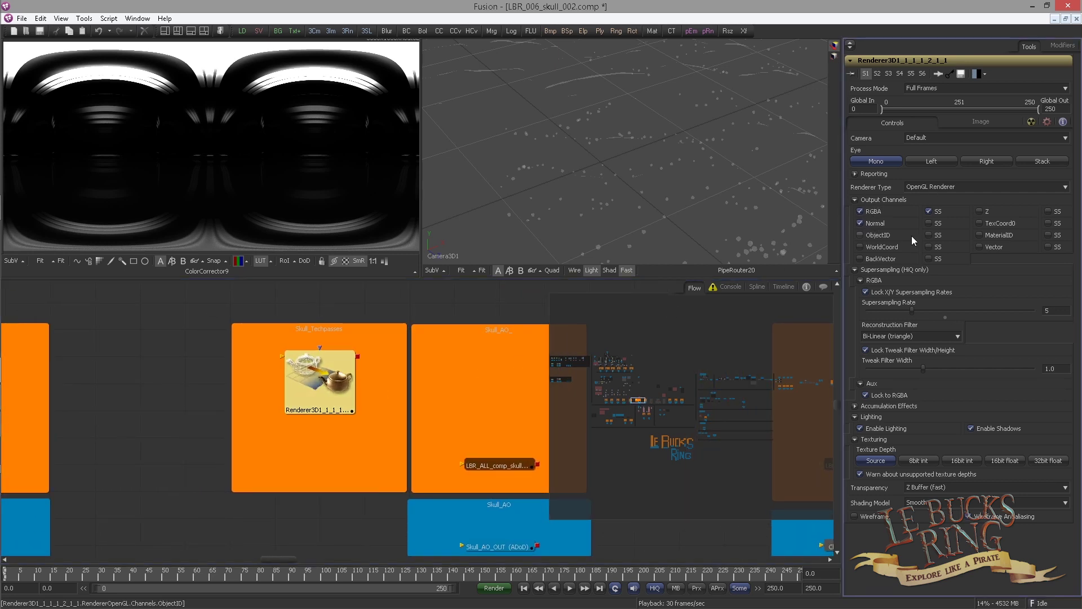
pyautogui.click(984, 211)
# Place an instance of the IN_Camera_OUT node inside the Camera__ group above Skull_AO_.
pyautogui.scroll(-1, 338, 439)
pyautogui.scroll(-1, 347, 398)
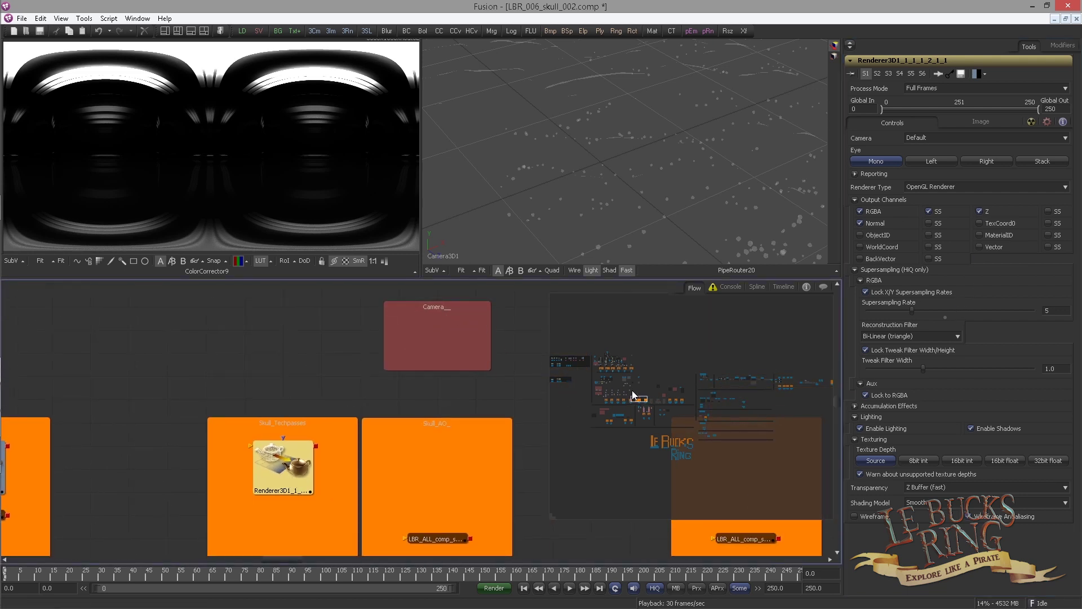
pyautogui.moveTo(641, 402)
pyautogui.mouseDown()
pyautogui.moveTo(639, 388)
pyautogui.moveTo(568, 360)
pyautogui.moveTo(640, 402)
pyautogui.mouseUp()
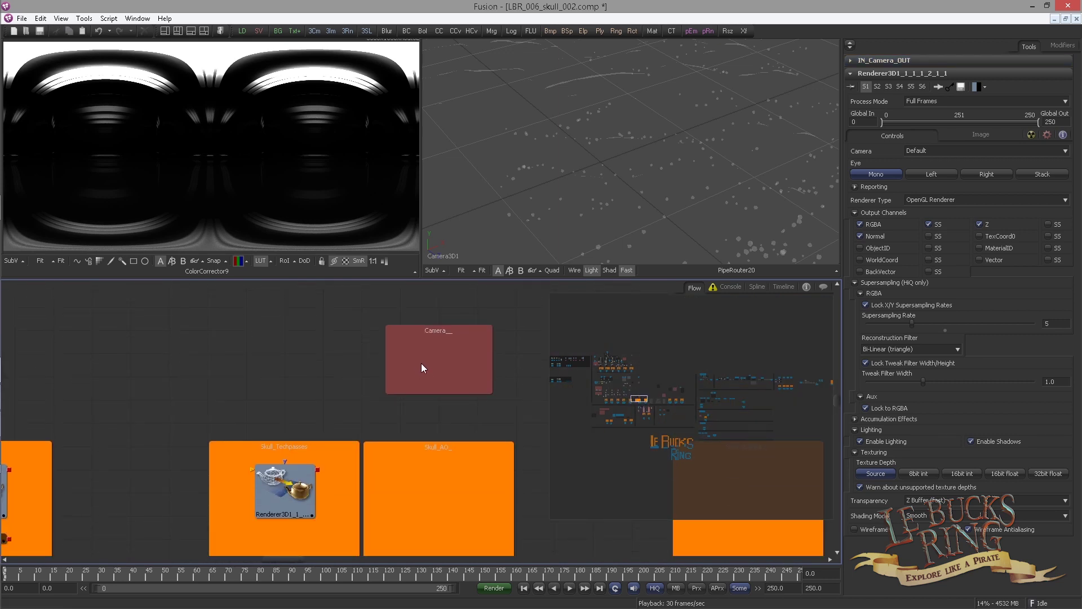
pyautogui.hotkey('ctrl', 'shift', 'v')
pyautogui.moveTo(425, 371); pyautogui.dragTo(448, 357)
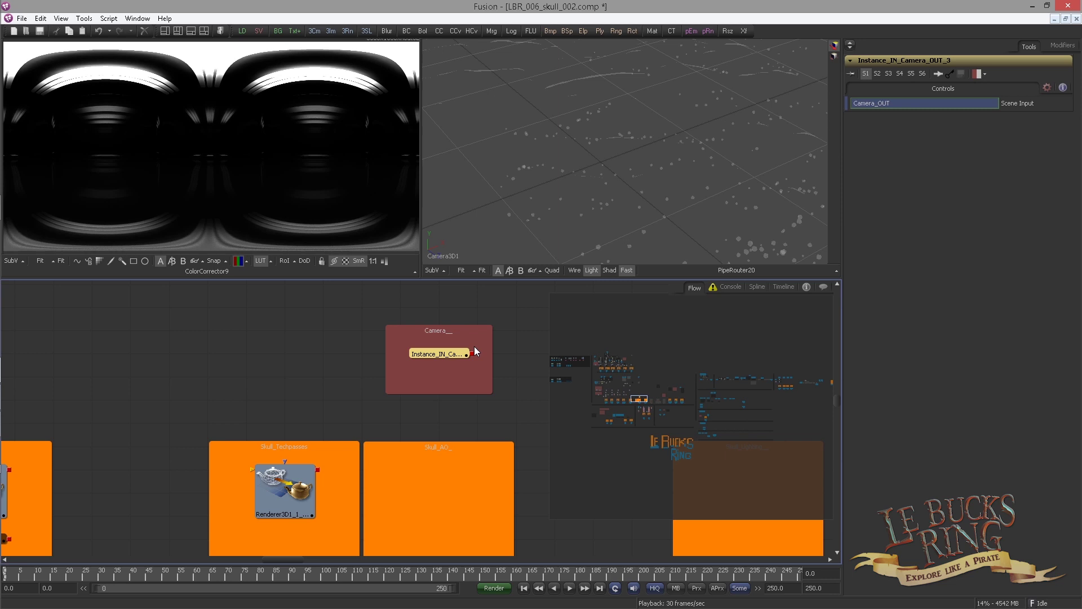
# Connect the last pipe router to the Skull_Techpasses renderer and insert a new router in that connection, level with the existing router line.
pyautogui.scroll(-1, 358, 386)
pyautogui.moveTo(359, 386); pyautogui.dragTo(377, 401)
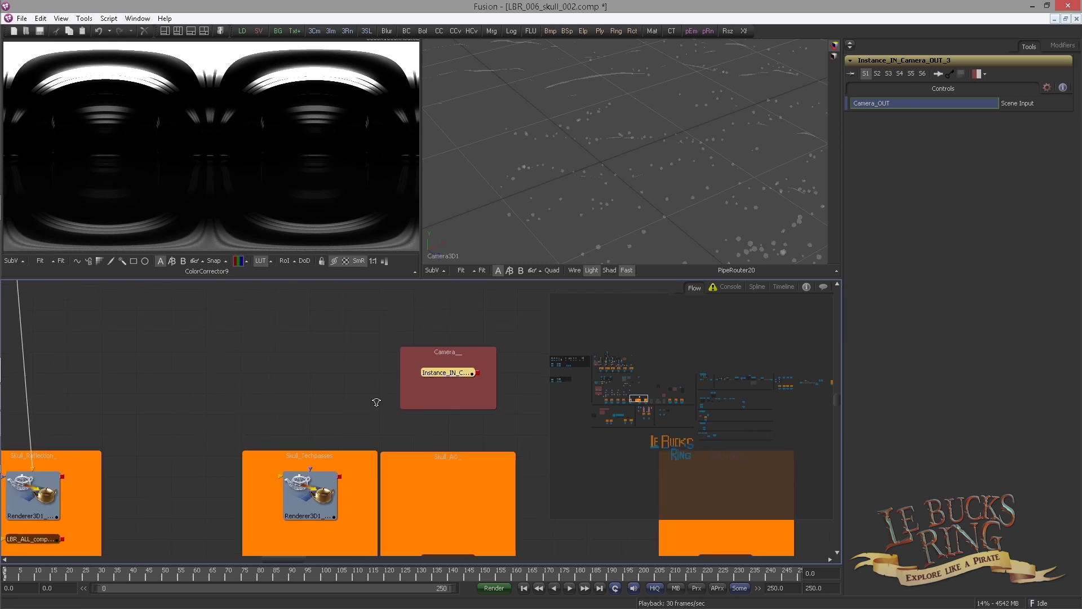
pyautogui.scroll(-3, 376, 401)
pyautogui.moveTo(250, 327); pyautogui.dragTo(257, 364)
pyautogui.keyDown('alt'); pyautogui.click(191, 354); pyautogui.keyUp('alt')
pyautogui.moveTo(191, 353); pyautogui.dragTo(372, 511)
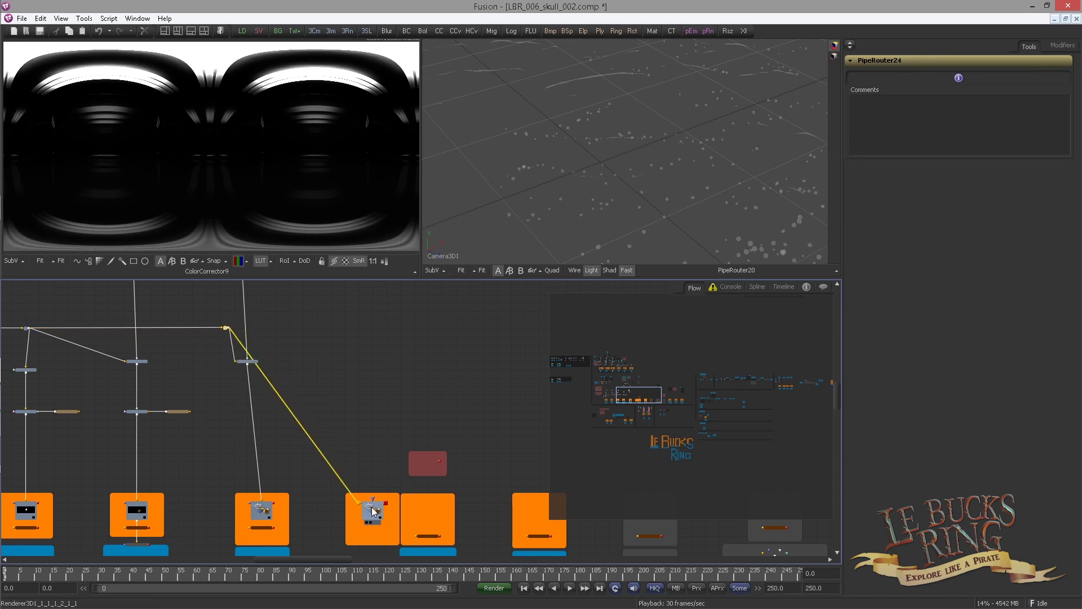
pyautogui.keyDown('ctrl'); pyautogui.click(310, 438); pyautogui.keyUp('ctrl')
pyautogui.moveTo(310, 438); pyautogui.dragTo(361, 329)
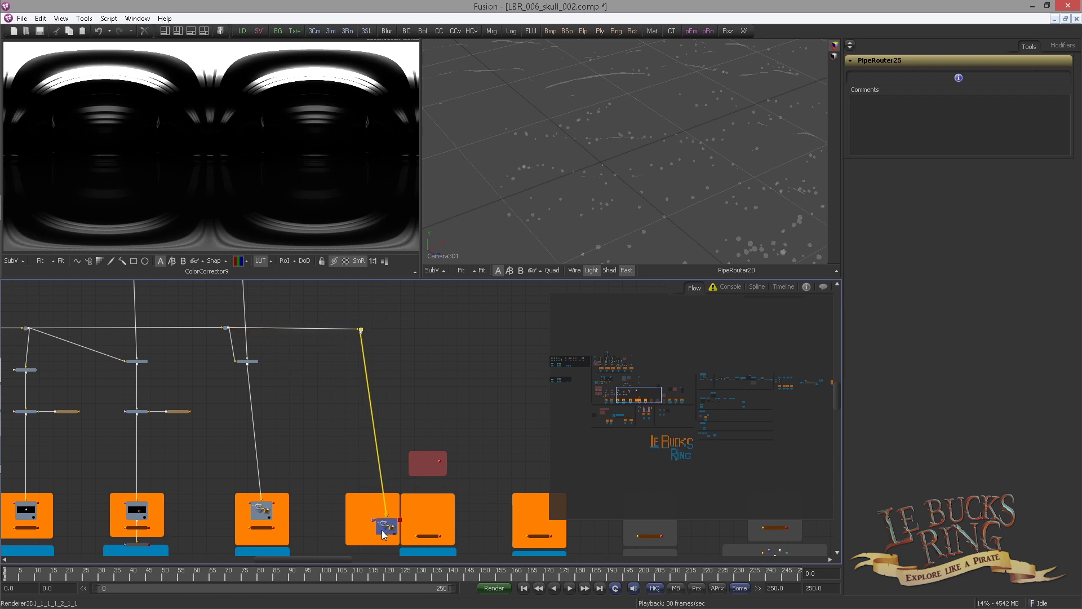
# Display the Skull_Techpasses renderer in the image viewer at frame 90 and check which channels it offers.
pyautogui.moveTo(370, 512); pyautogui.dragTo(238, 130)
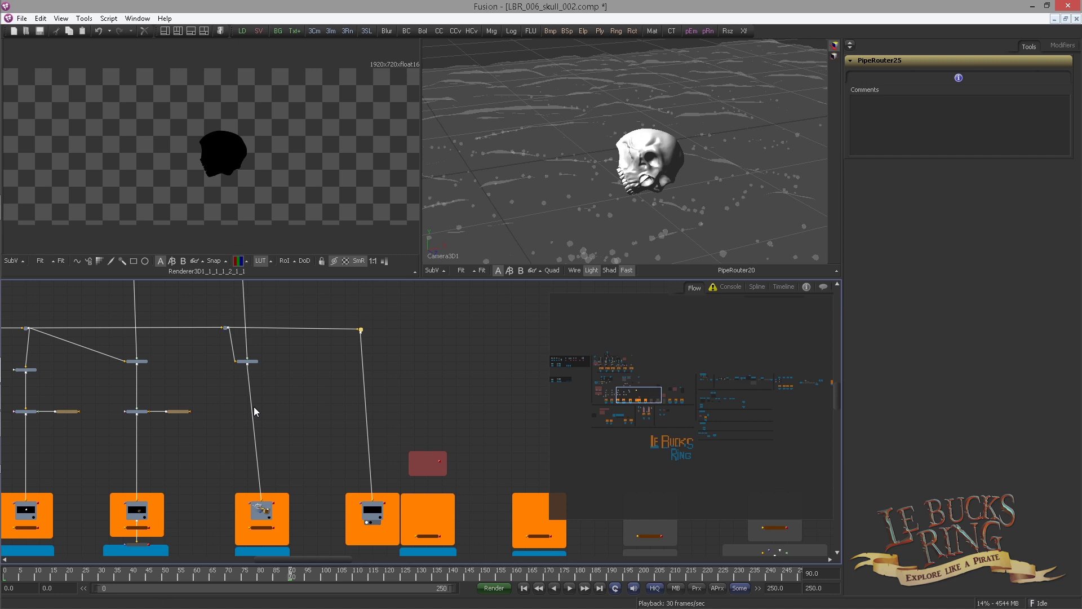
pyautogui.click(247, 262)
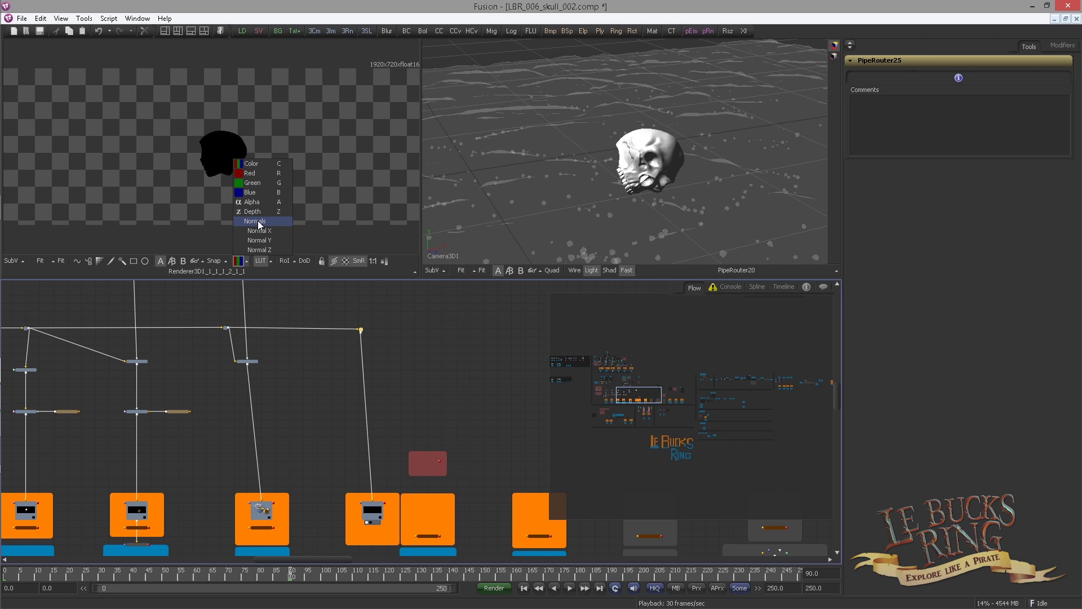
# Add an SSAO tool inside the Skull_AO_ group, fed by the Skull_Techpasses renderer.
pyautogui.scroll(5, 344, 471)
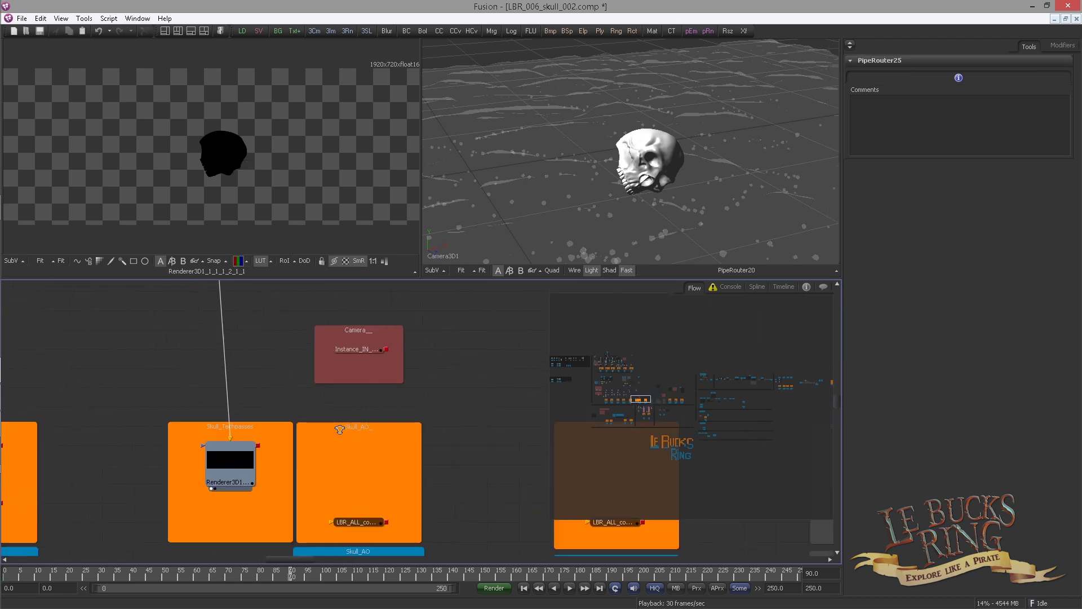
pyautogui.moveTo(345, 472); pyautogui.dragTo(305, 433)
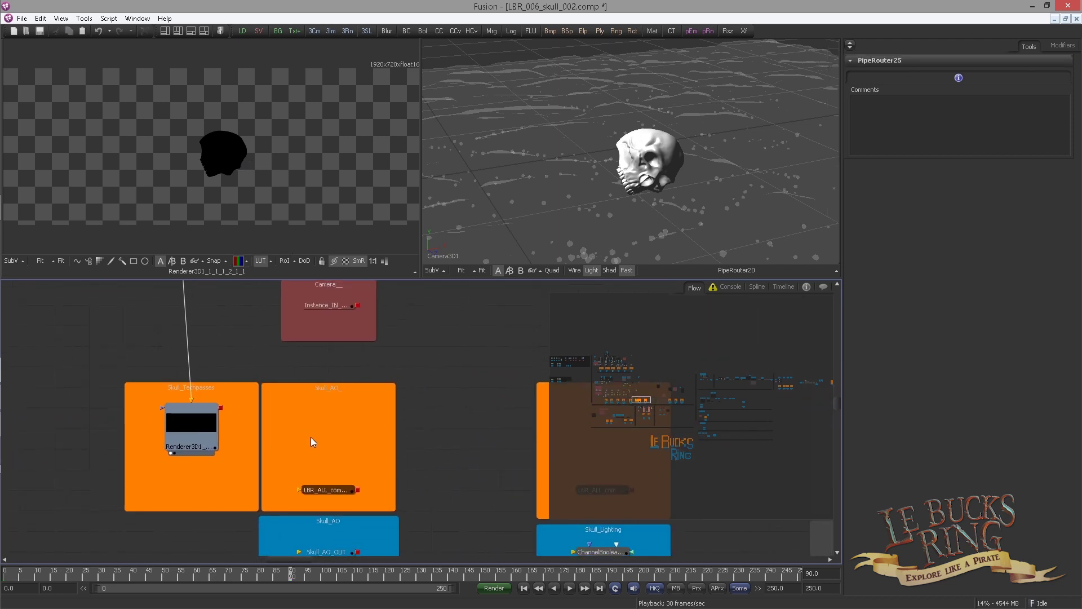
pyautogui.hotkey('ctrl', 'space')
pyautogui.write('ssao')
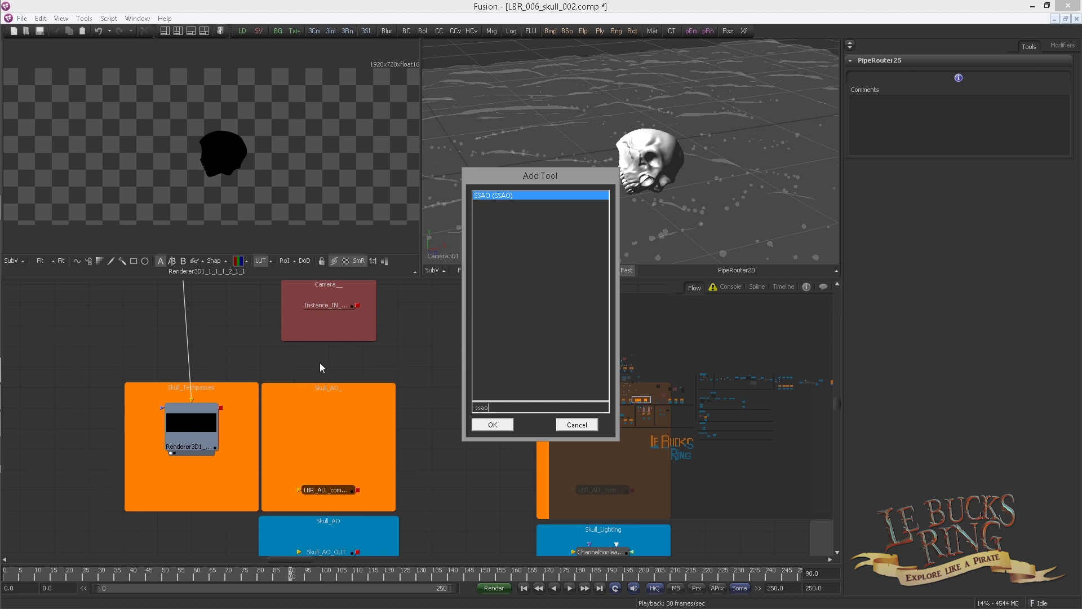
pyautogui.press('Return')
pyautogui.moveTo(315, 434); pyautogui.dragTo(315, 412)
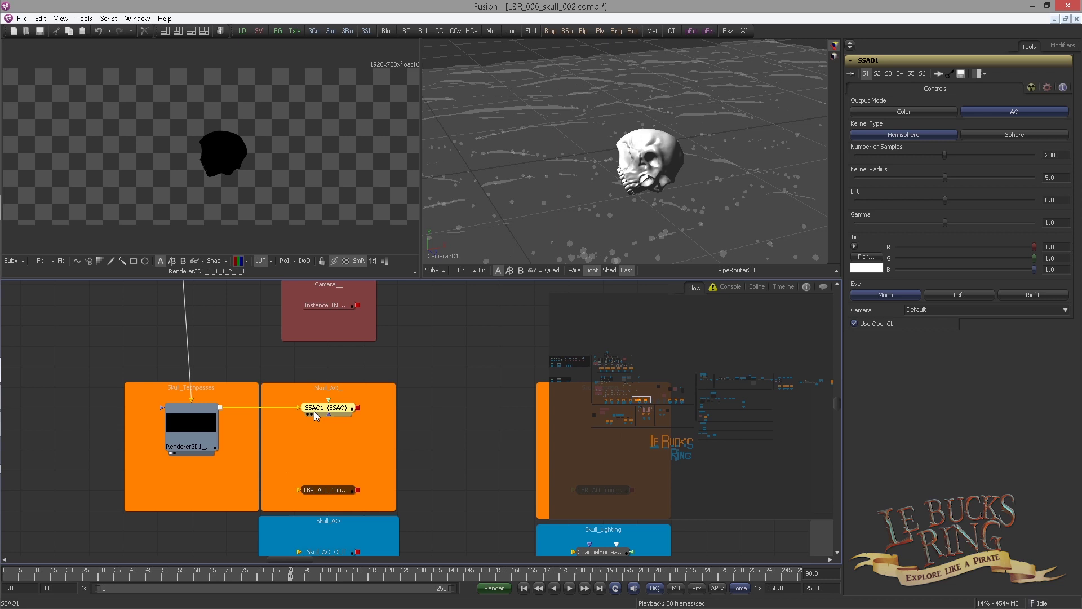
# Connect the camera instance to the SSAO tool and show the SSAO result in the image viewer.
pyautogui.moveTo(358, 306); pyautogui.dragTo(269, 176)
pyautogui.scroll(5, 205, 167)
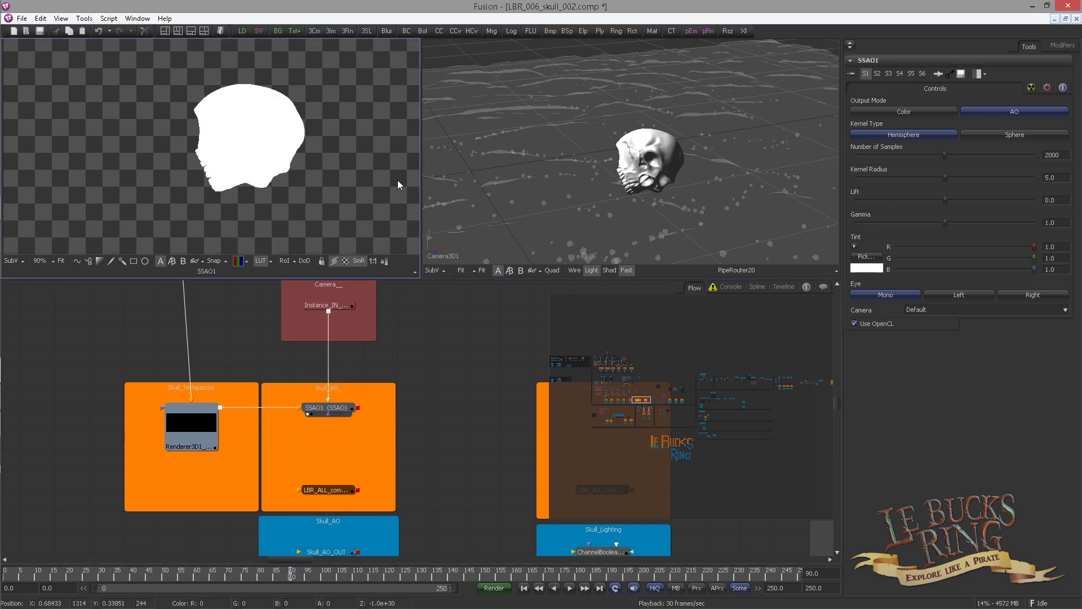
# Set the SSAO tool to 839 samples, kernel radius 0.285, lift -0.523 and gamma 0.095.
pyautogui.click(342, 407)
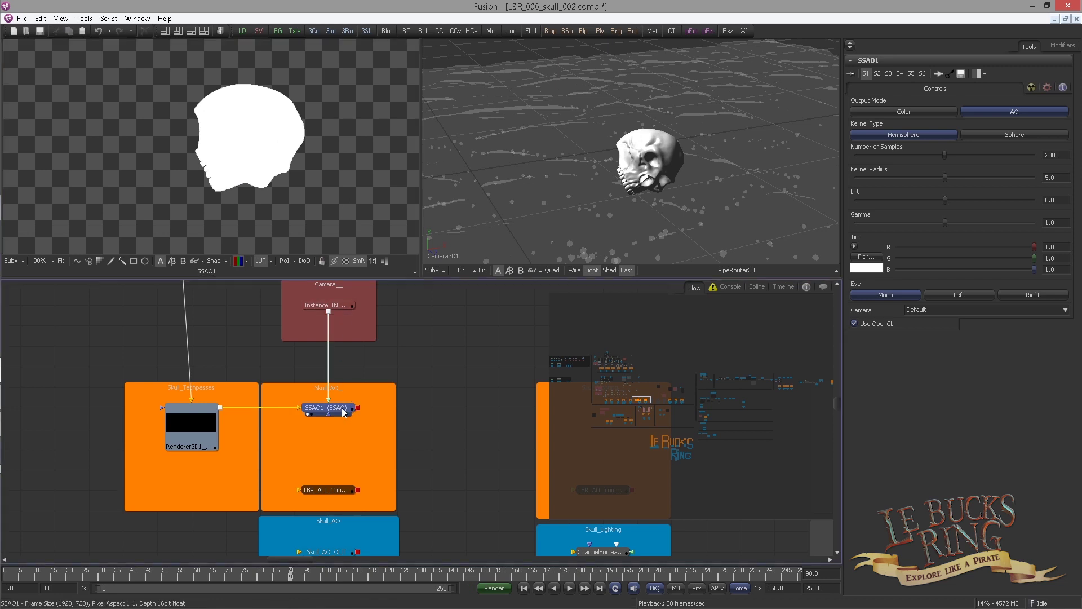
pyautogui.click(1055, 156)
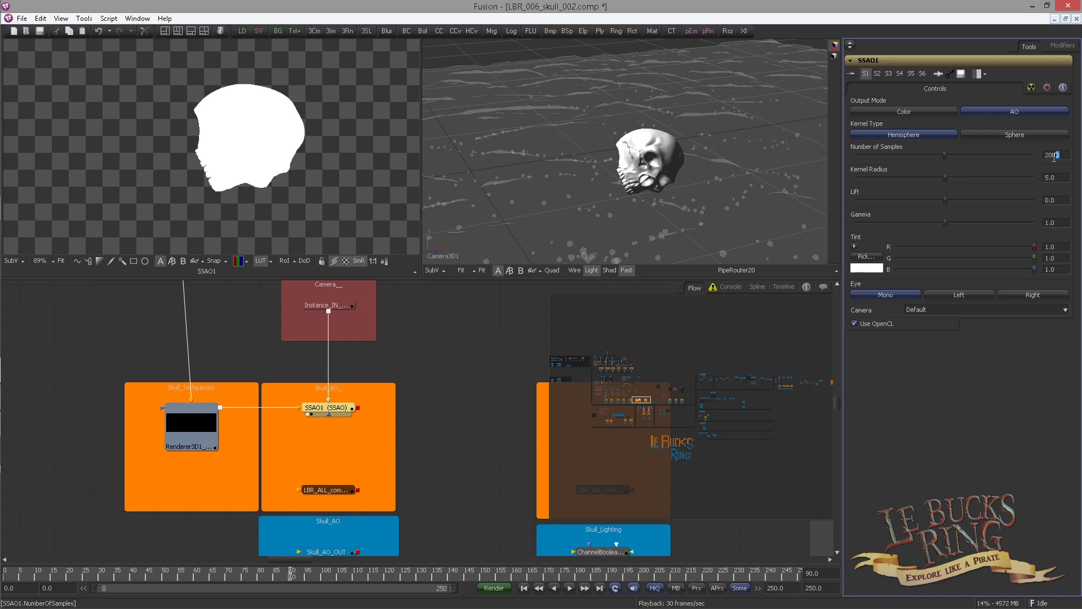
pyautogui.press('Return')
pyautogui.click(1067, 202)
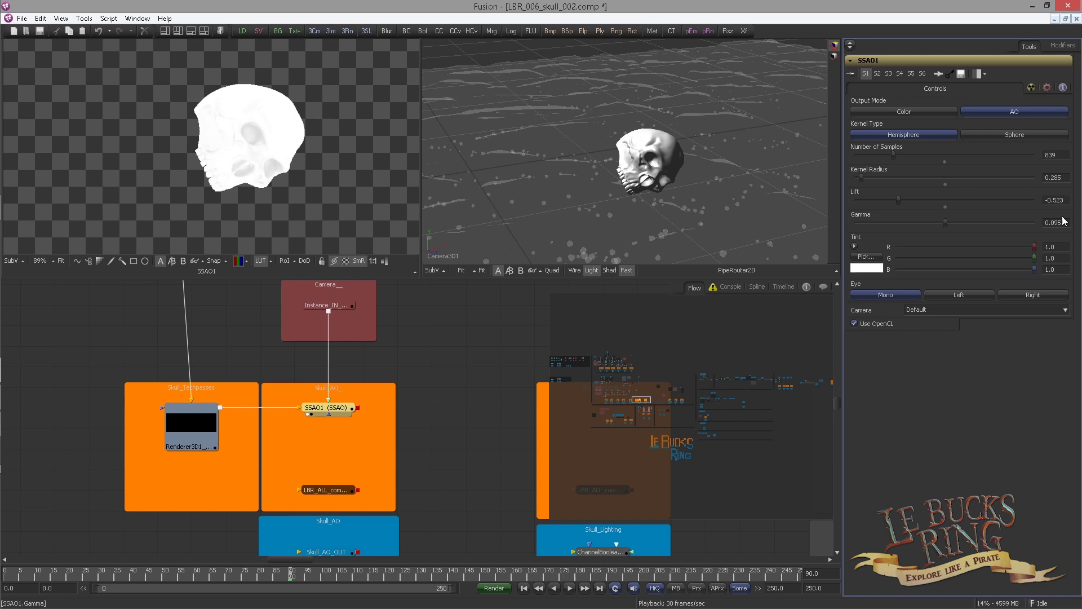
pyautogui.press('Return')
# Set the SSAO tool's number of samples to 2000.
pyautogui.scroll(1, 320, 184)
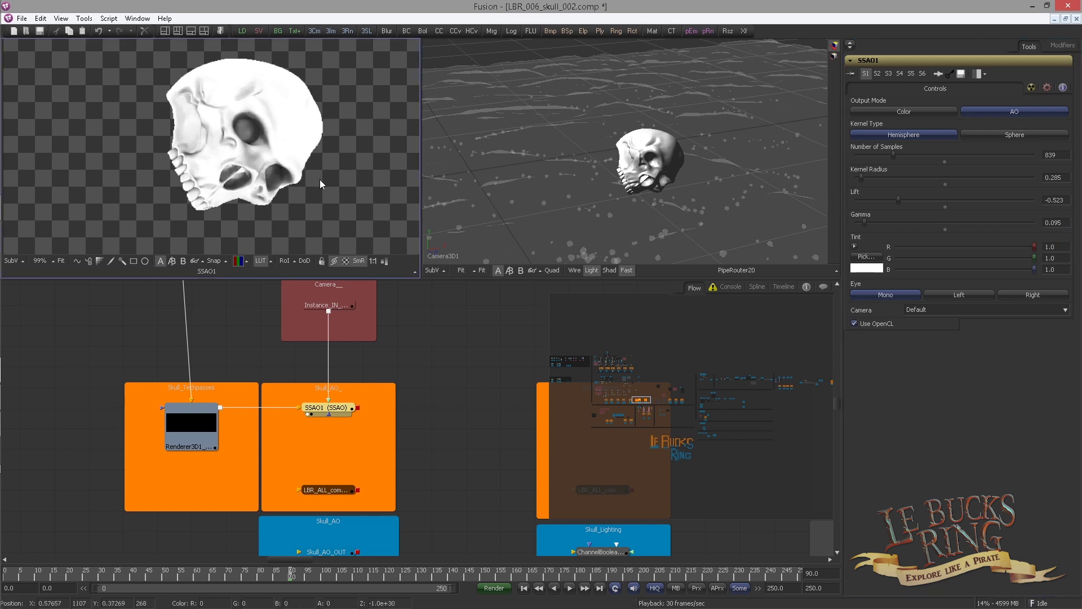
pyautogui.scroll(6, 321, 183)
pyautogui.click(1052, 156)
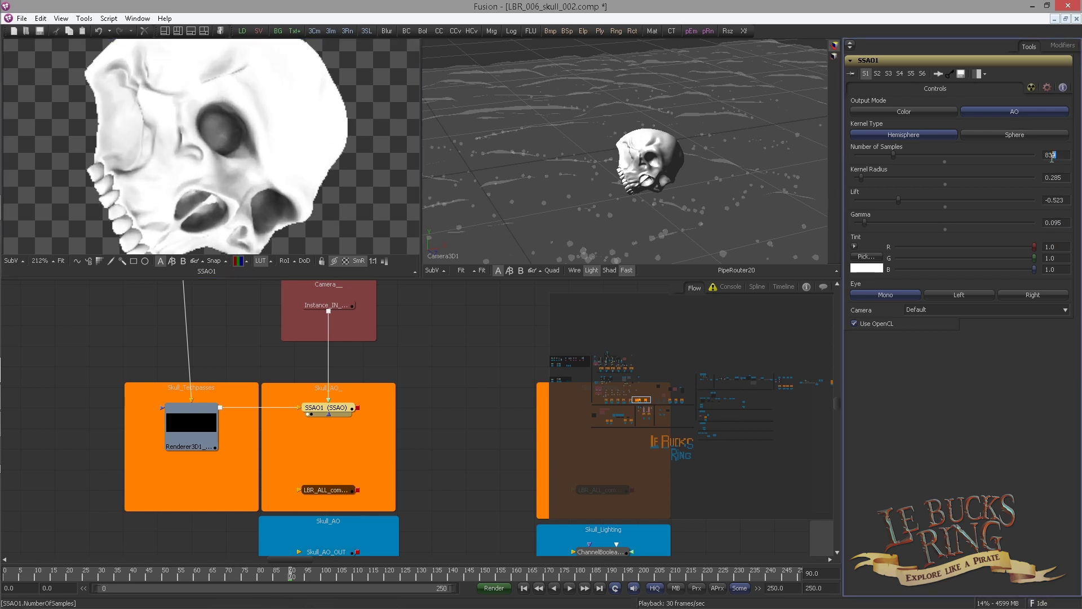
pyautogui.write('2000')
pyautogui.press('Tab')
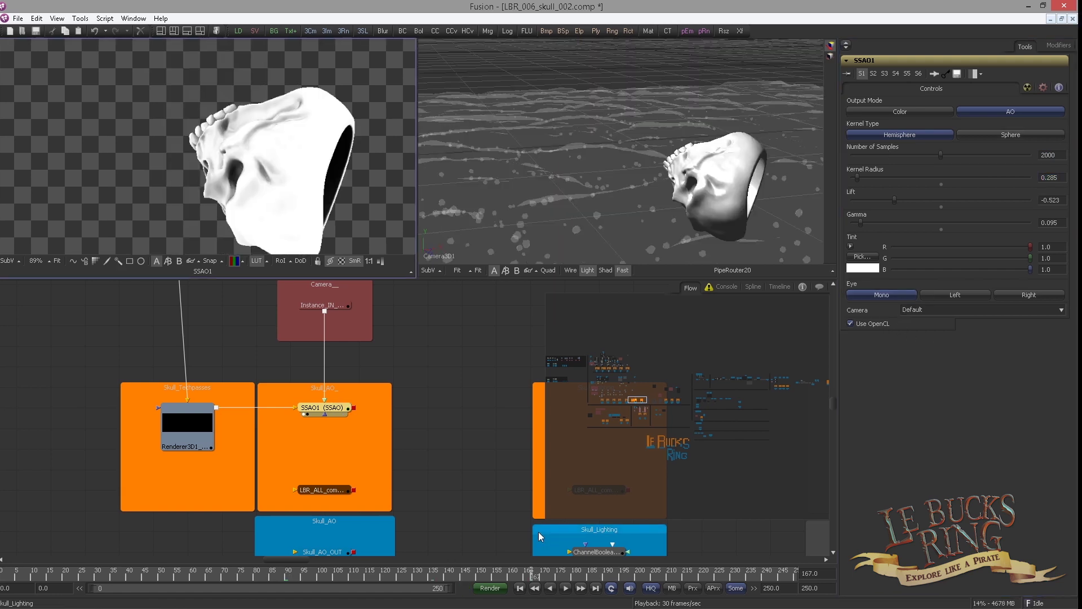
# Go to frame 145 and inspect the ambient occlusion on the skull up close.
pyautogui.click(456, 576)
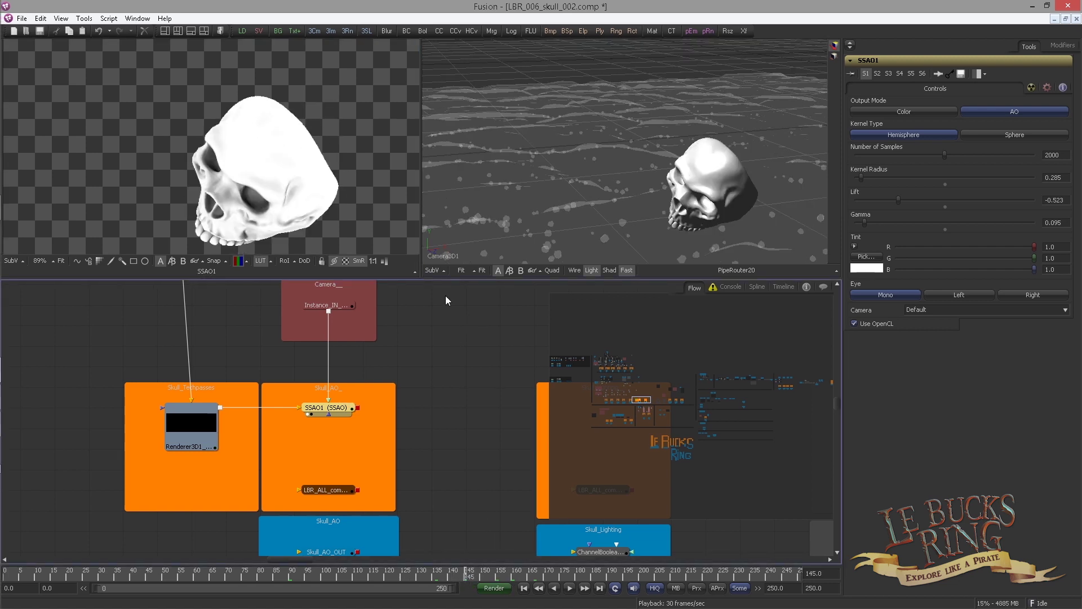
pyautogui.scroll(4, 225, 179)
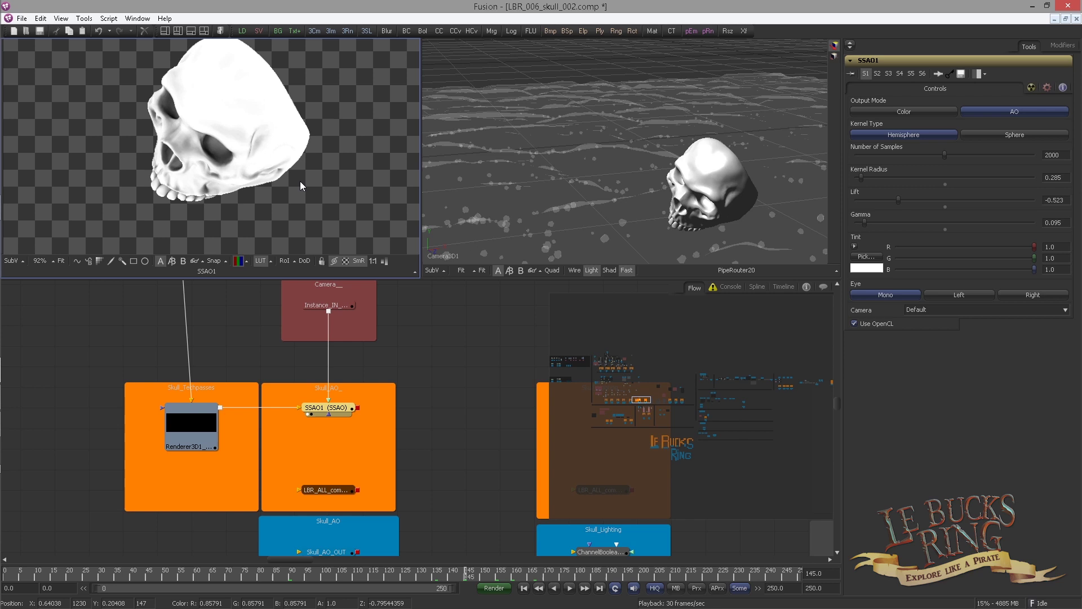
pyautogui.moveTo(283, 191); pyautogui.dragTo(326, 201)
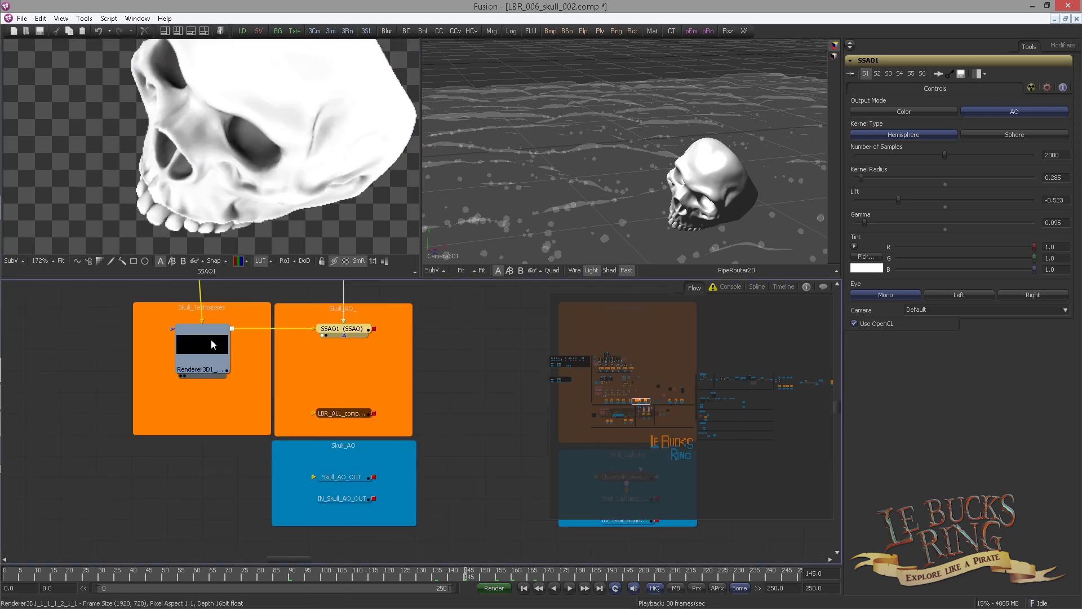
# Double the Skull_Techpasses renderer's image size to 3840 wide by 1440 high by multiplying both dimensions by 2.
pyautogui.click(212, 343)
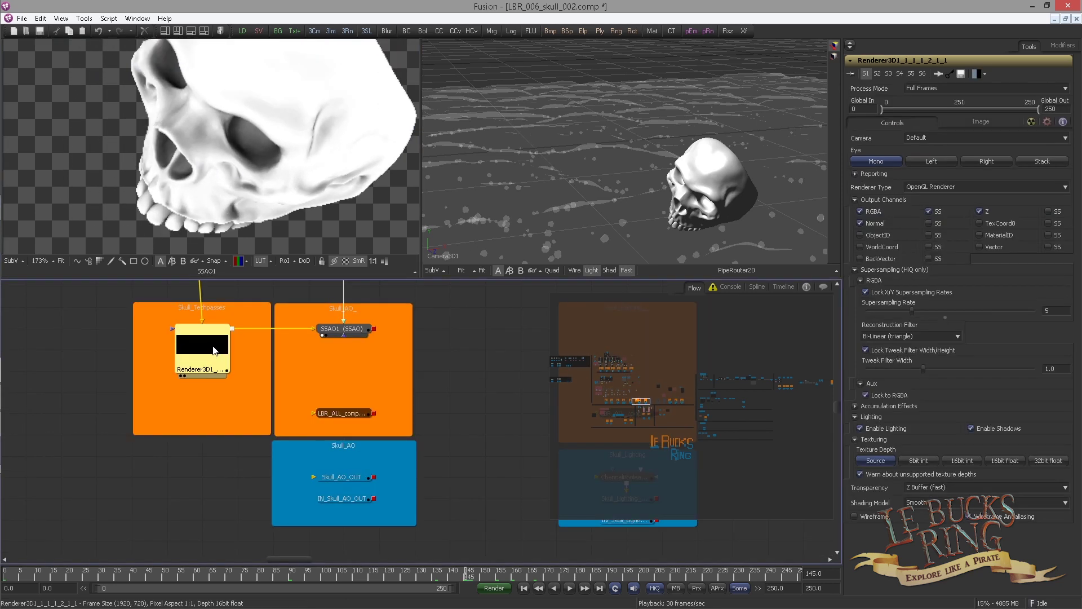
pyautogui.click(989, 121)
pyautogui.click(1060, 158)
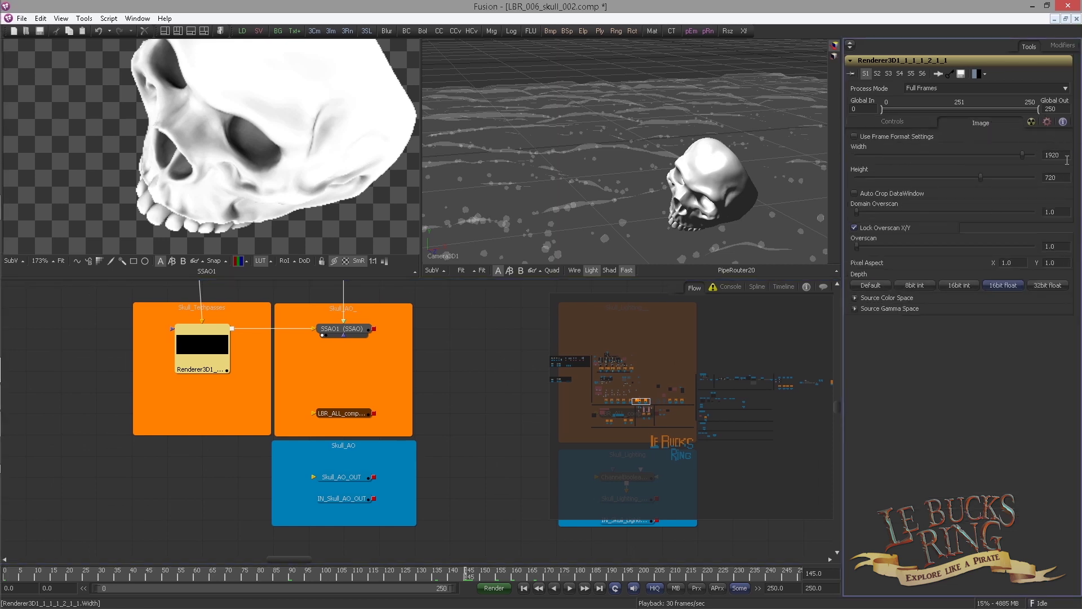
pyautogui.write('*2')
pyautogui.click(1065, 178)
pyautogui.write('*2')
pyautogui.press('Return')
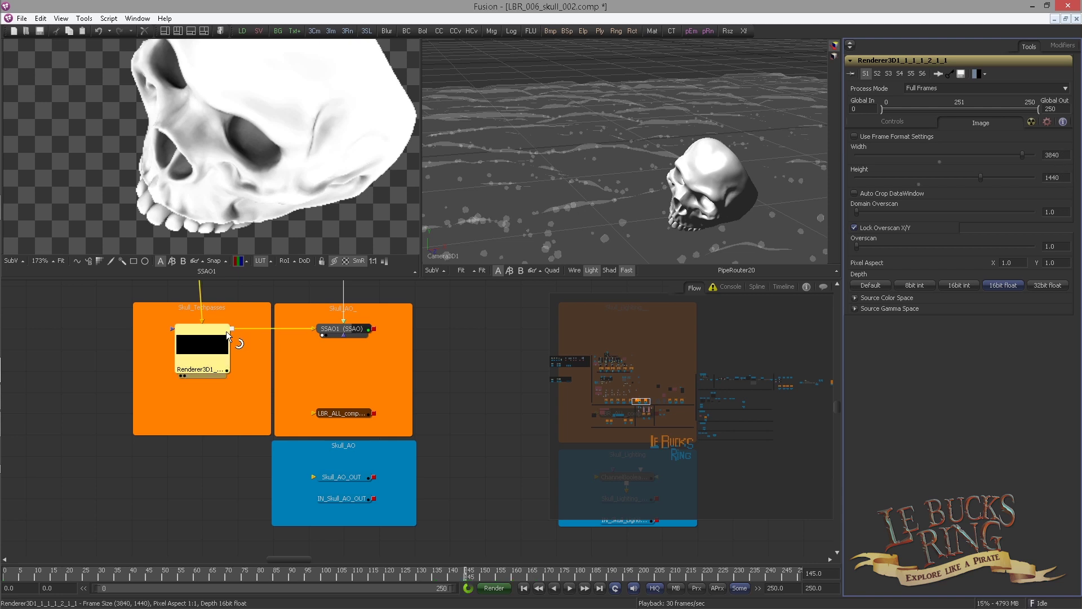
# Add a 1920 by 720 Resize tool after the SSAO tool, place it directly beneath, and show its result in the image viewer.
pyautogui.scroll(-8, 188, 108)
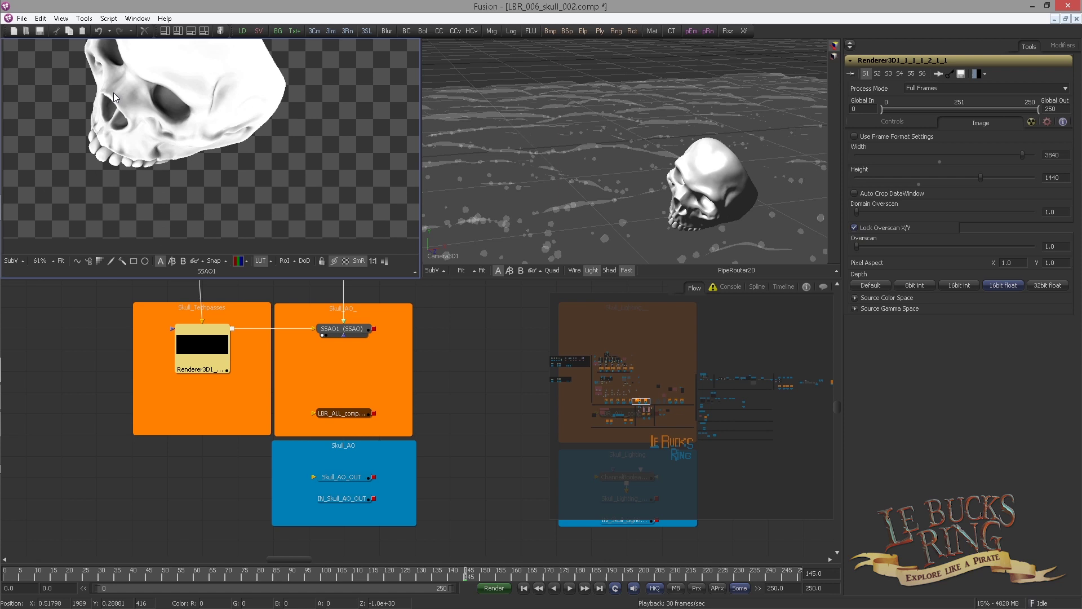
pyautogui.rightClick(34, 176)
pyautogui.click(201, 177)
pyautogui.scroll(6, 183, 211)
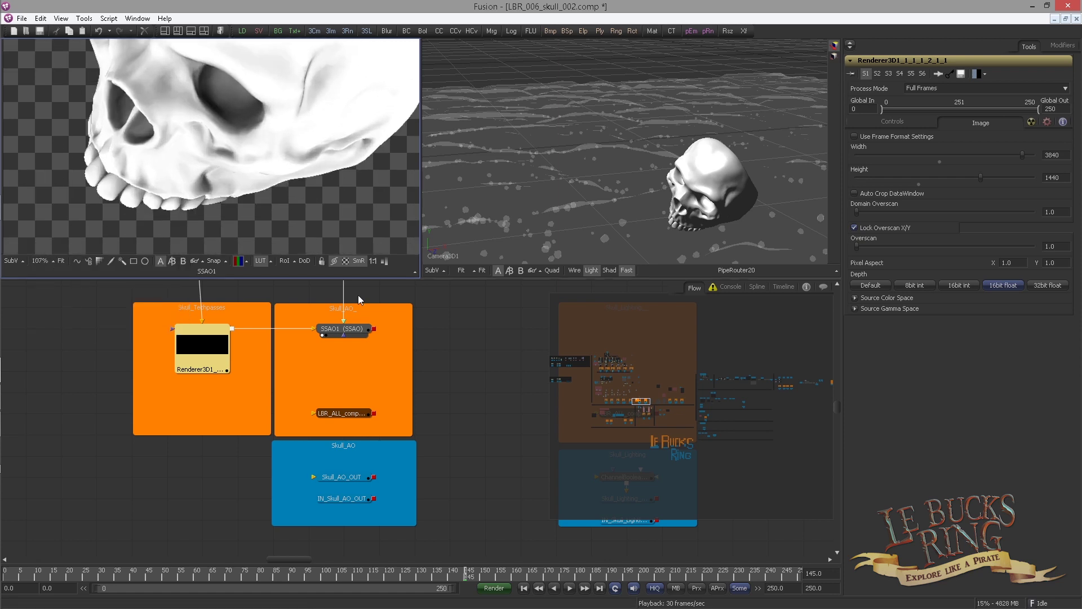
pyautogui.click(358, 335)
pyautogui.hotkey('ctrl', 'space')
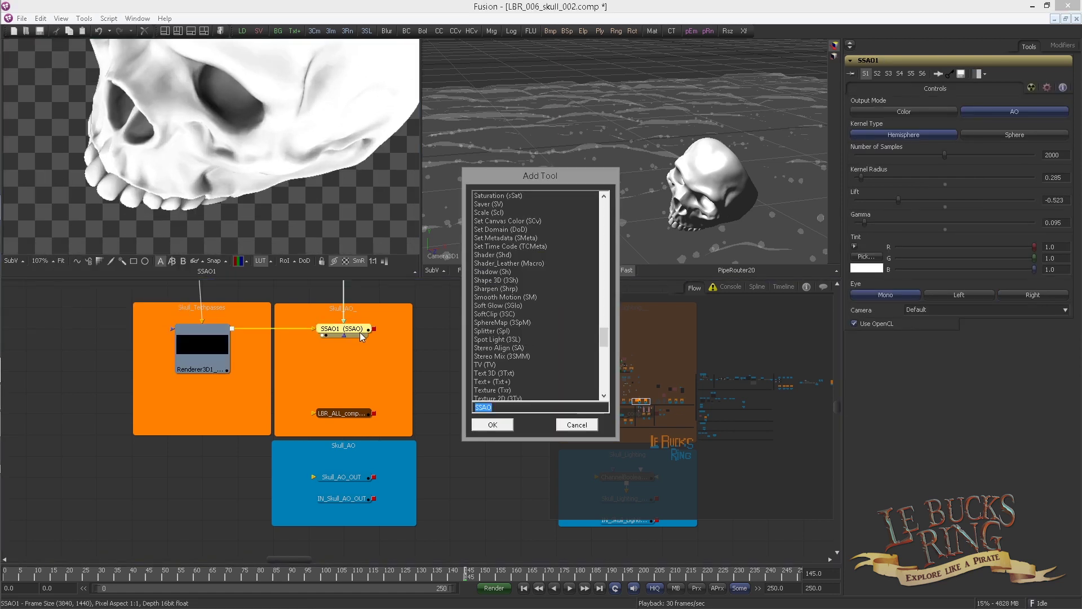
pyautogui.write('resi')
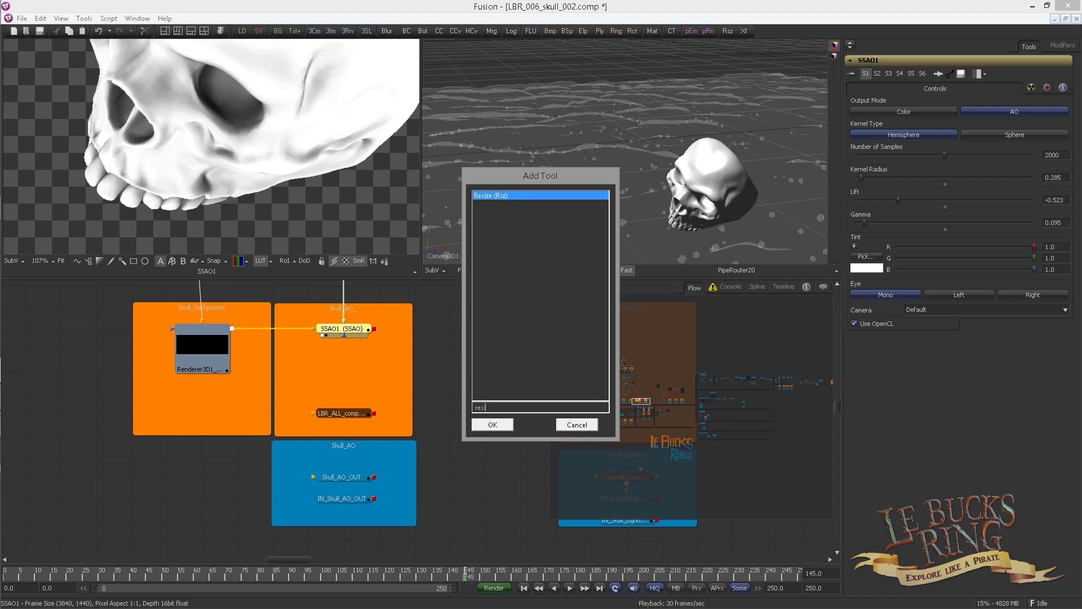
pyautogui.press('Return')
pyautogui.moveTo(408, 333); pyautogui.dragTo(354, 353)
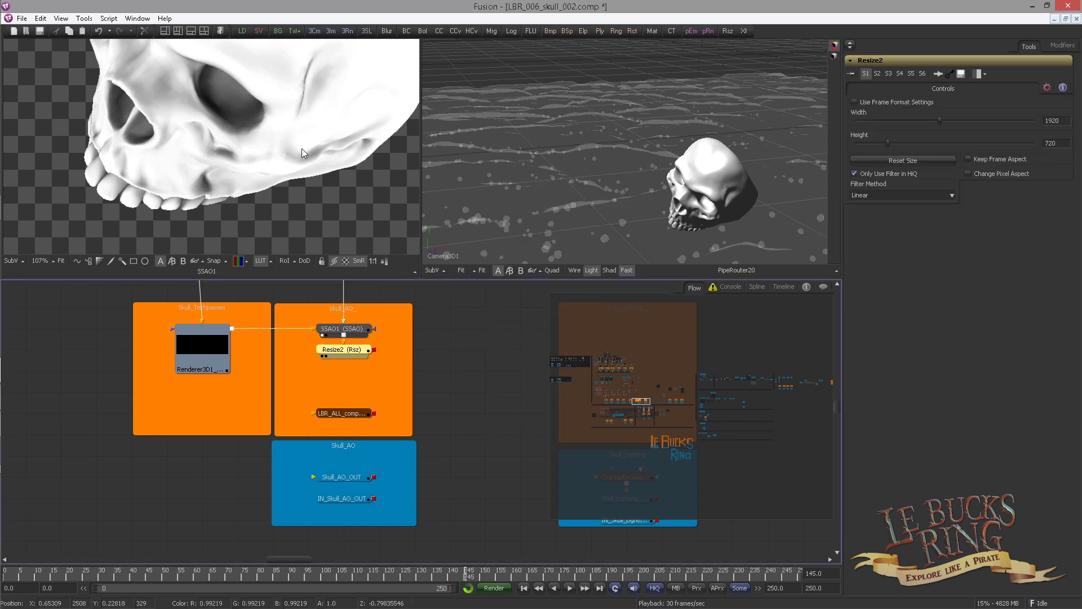
pyautogui.press('1')
pyautogui.scroll(2, 257, 202)
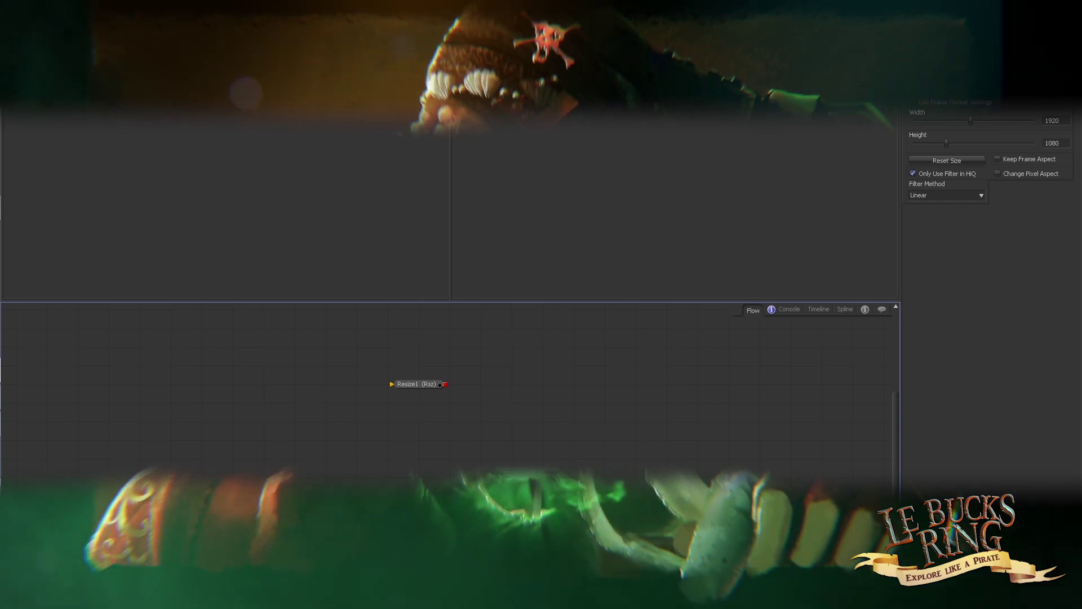
# Set Composition2's frame format to a width of 1200 and a height of 720 pixels in the preferences and save it.
pyautogui.click(8, 17)
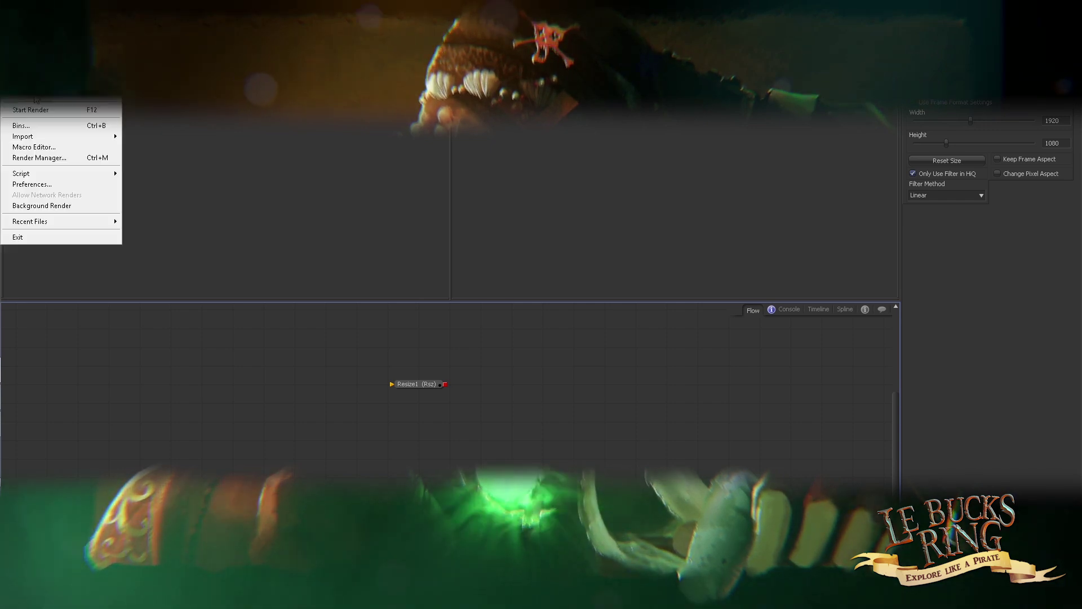
pyautogui.click(49, 186)
pyautogui.click(419, 217)
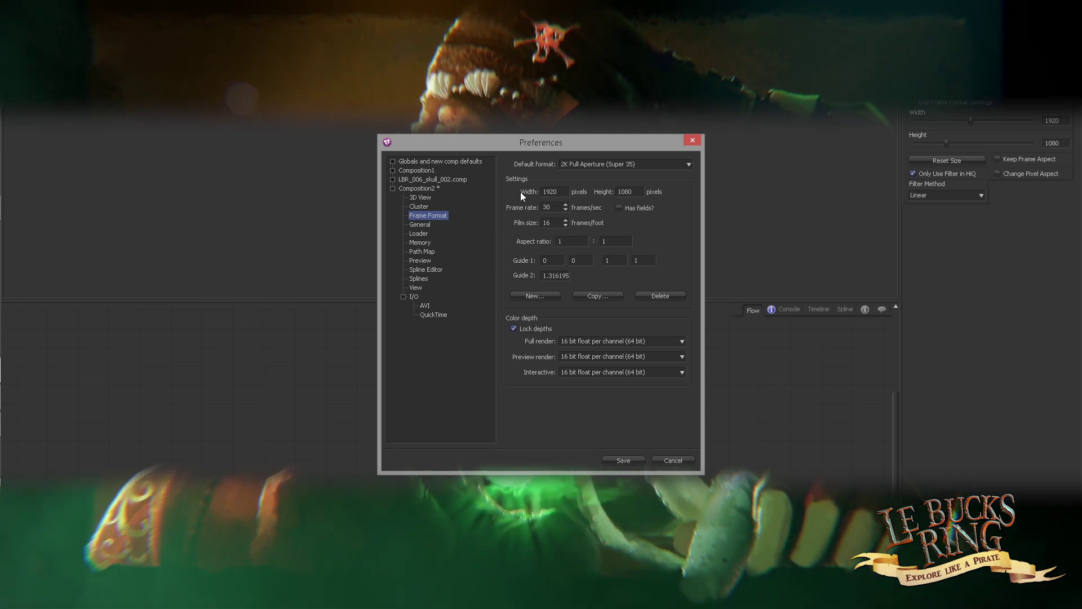
pyautogui.doubleClick(552, 193)
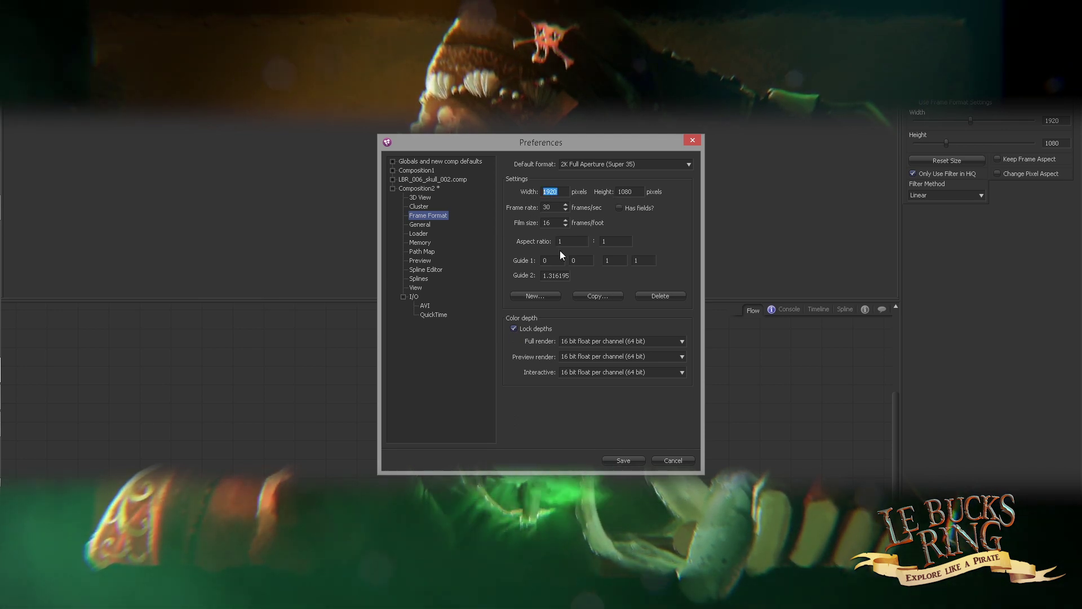
pyautogui.write('120')
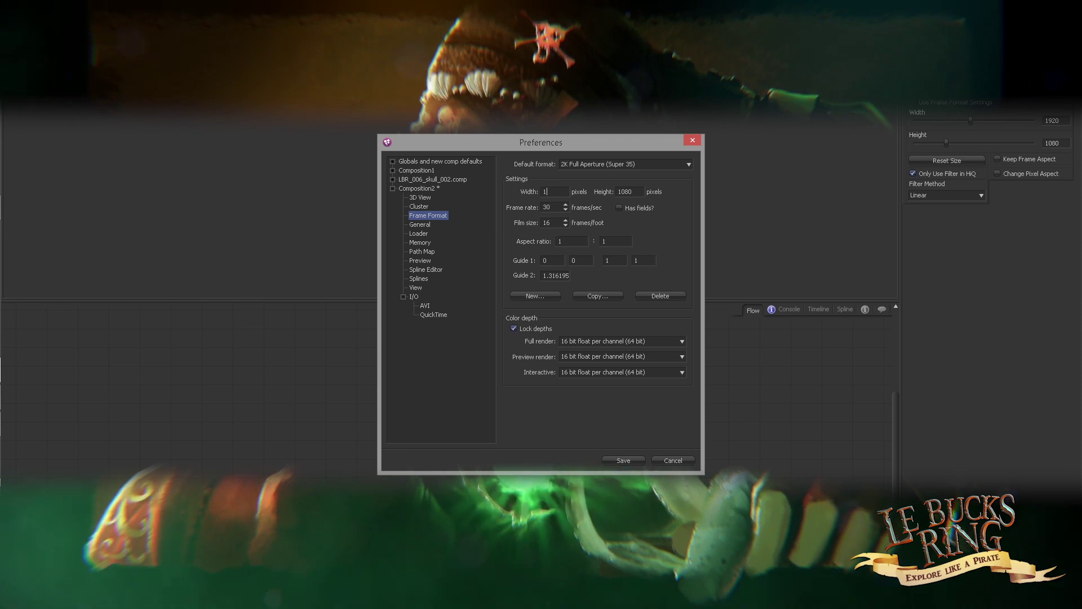
pyautogui.write('720')
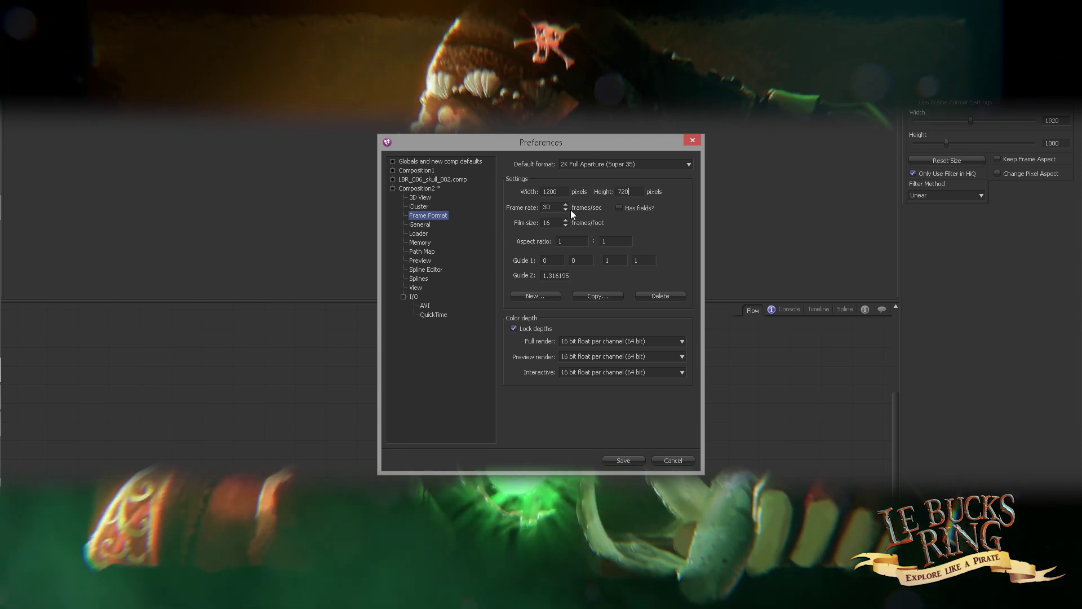
pyautogui.click(623, 461)
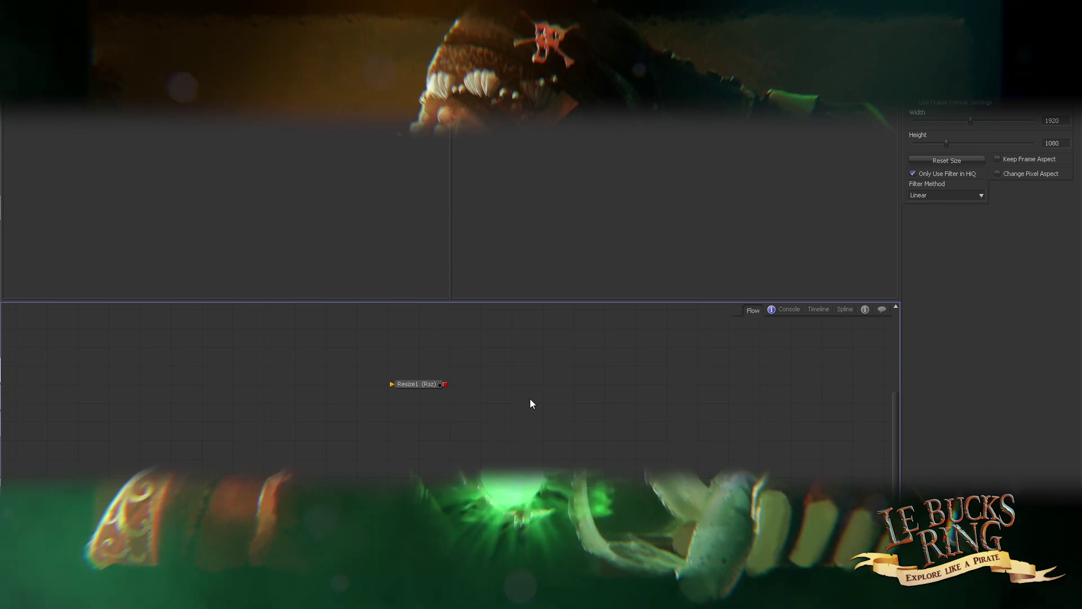
# Add another Resize tool to the Composition2 flow.
pyautogui.hotkey('ctrl', 'space')
pyautogui.write('res')
pyautogui.press('Return')
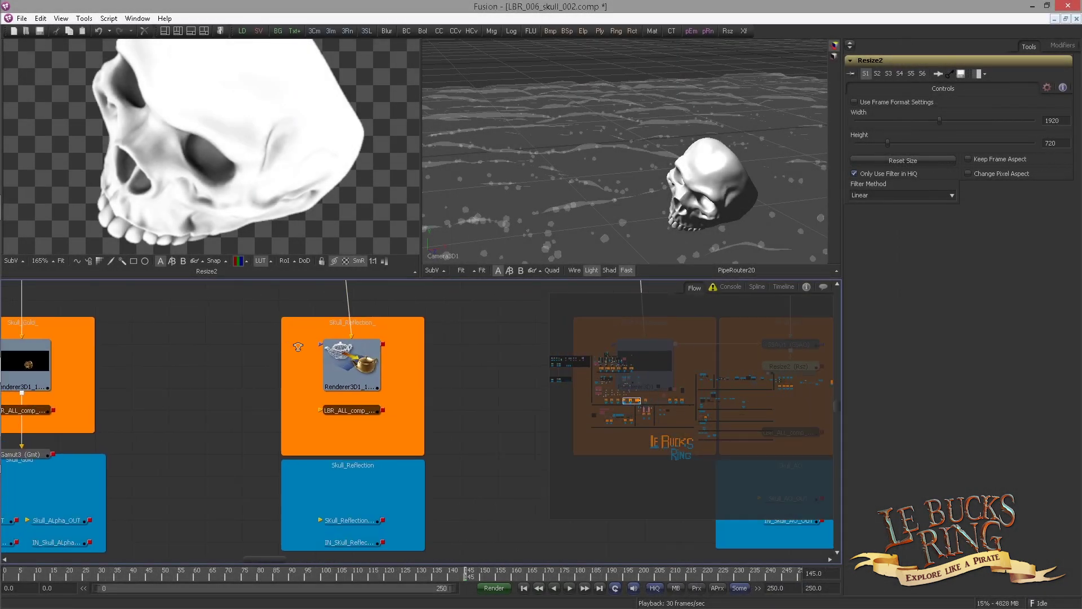
# Show the skull reflection, gold and Shadow_Bottom renders in turn in the image viewer and examine each on the skull up close.
pyautogui.moveTo(352, 327); pyautogui.dragTo(301, 193)
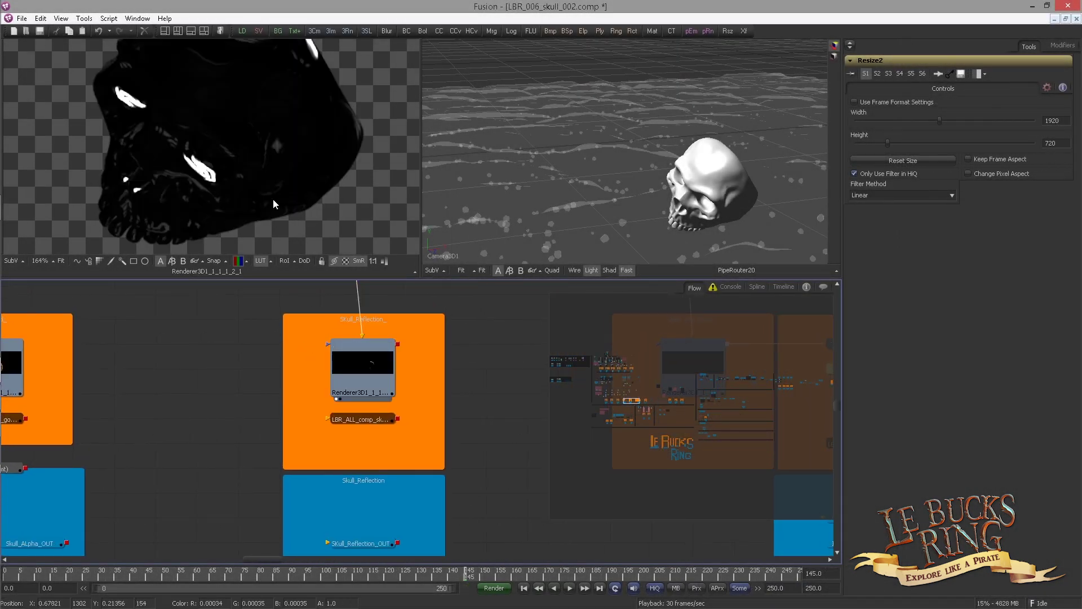
pyautogui.moveTo(208, 187); pyautogui.dragTo(236, 220)
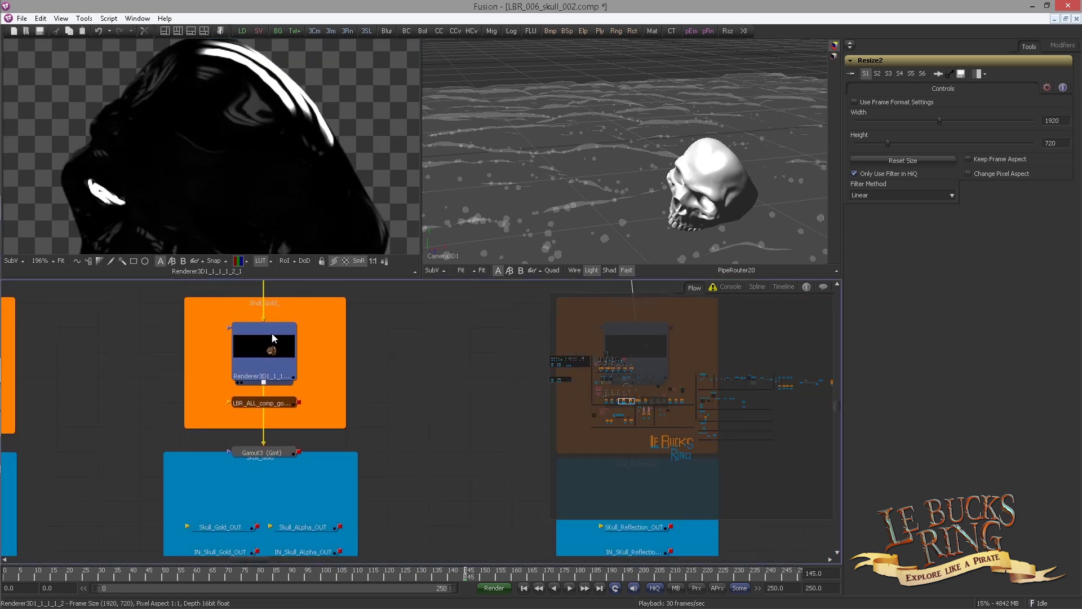
pyautogui.moveTo(272, 338); pyautogui.dragTo(283, 247)
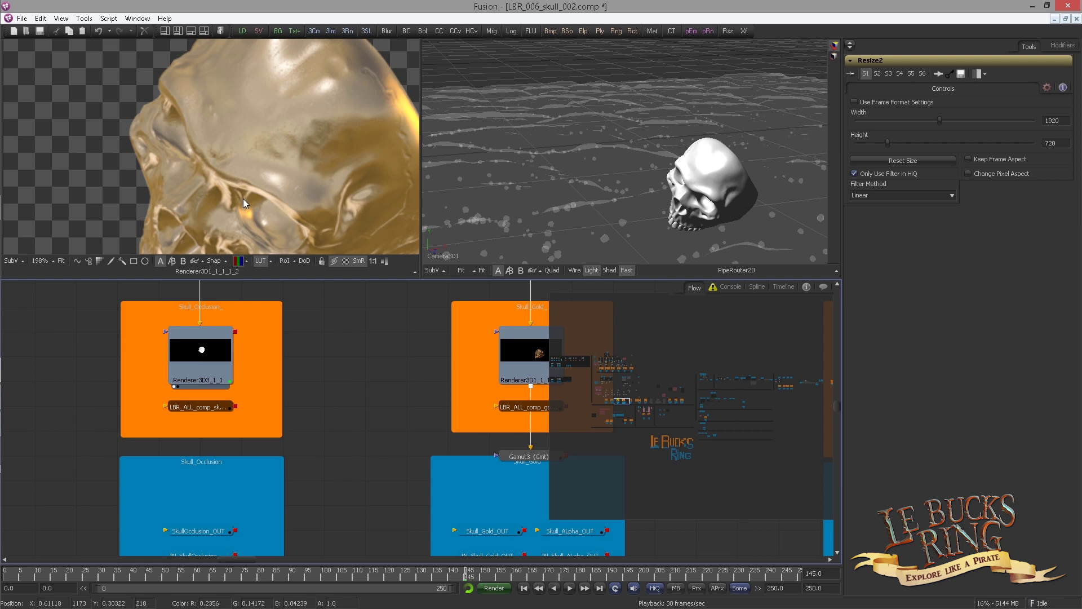
pyautogui.moveTo(200, 360); pyautogui.dragTo(246, 203)
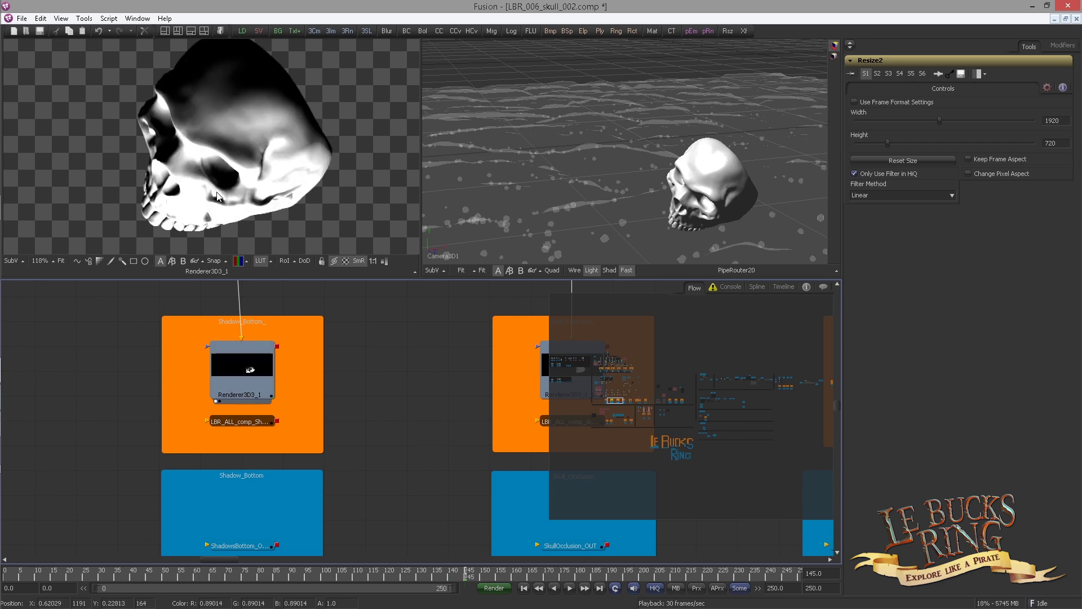
pyautogui.scroll(3, 321, 229)
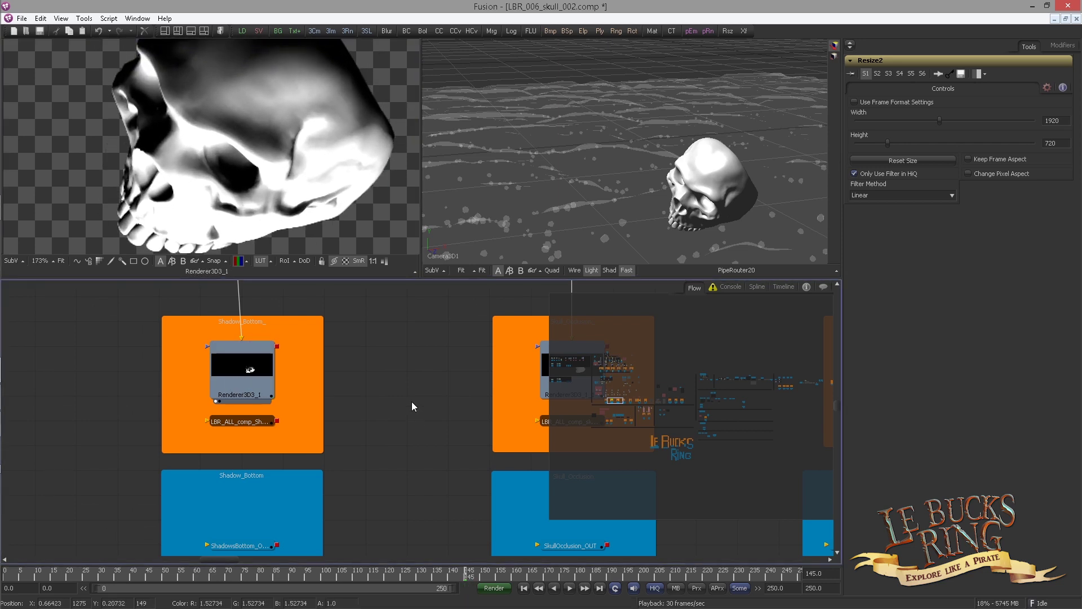
pyautogui.scroll(-2, 221, 161)
pyautogui.scroll(2, 221, 161)
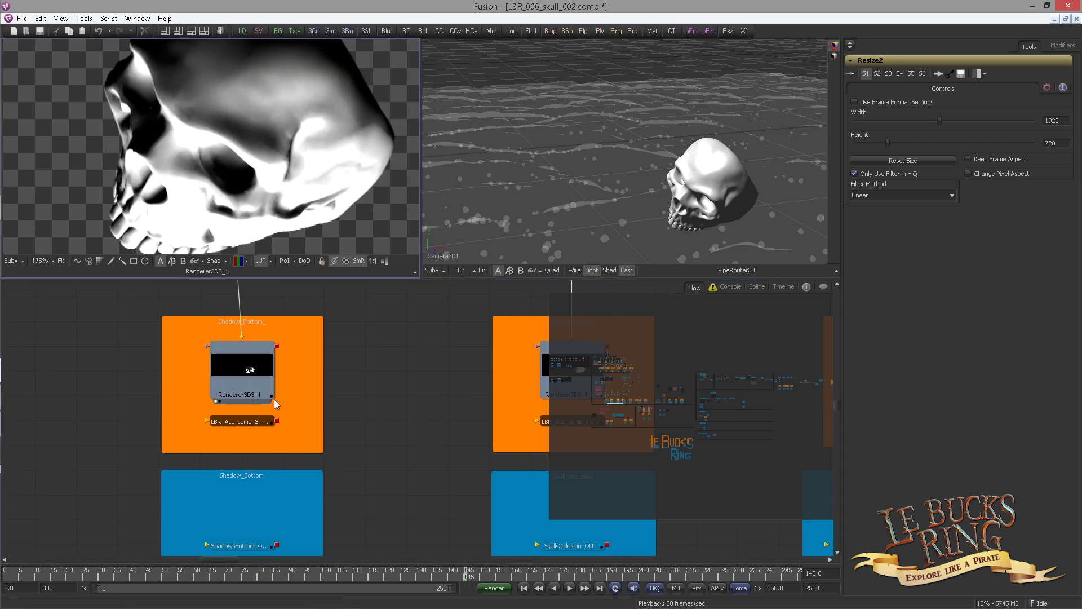
# Enlarge the viewers, go to frame 97 and examine the edges around the teeth in the Shadow_Bottom render.
pyautogui.moveTo(375, 331); pyautogui.dragTo(399, 426)
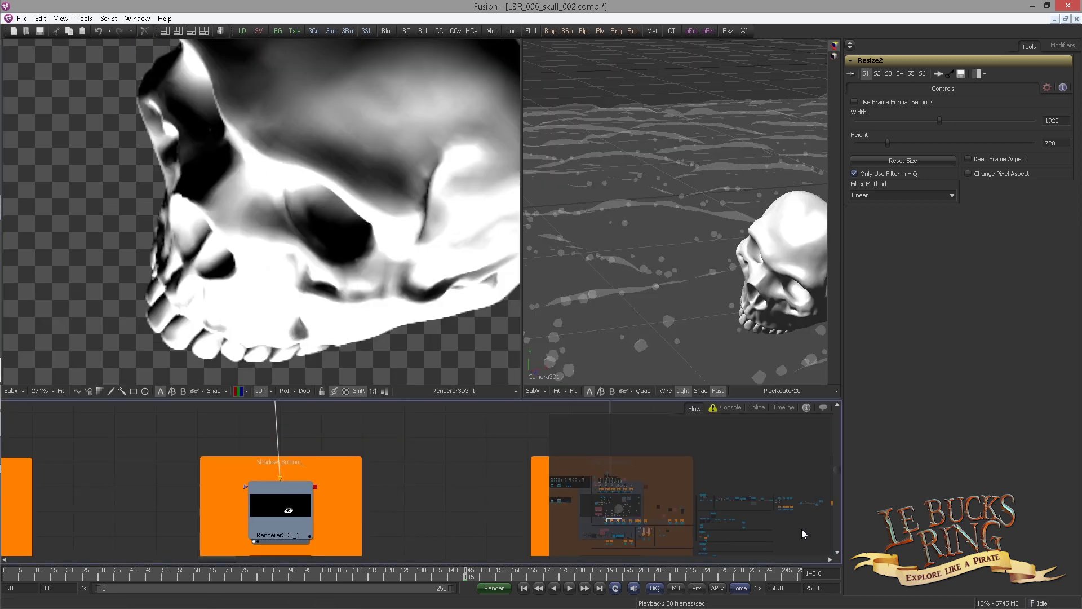
pyautogui.click(826, 573)
pyautogui.write('9')
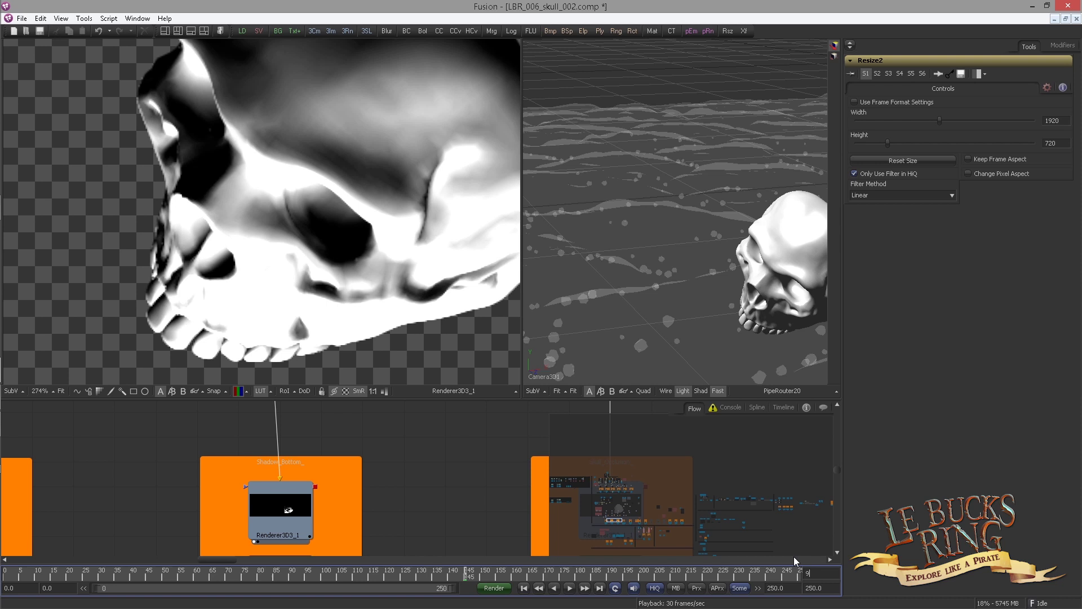
pyautogui.write('7')
pyautogui.press('Return')
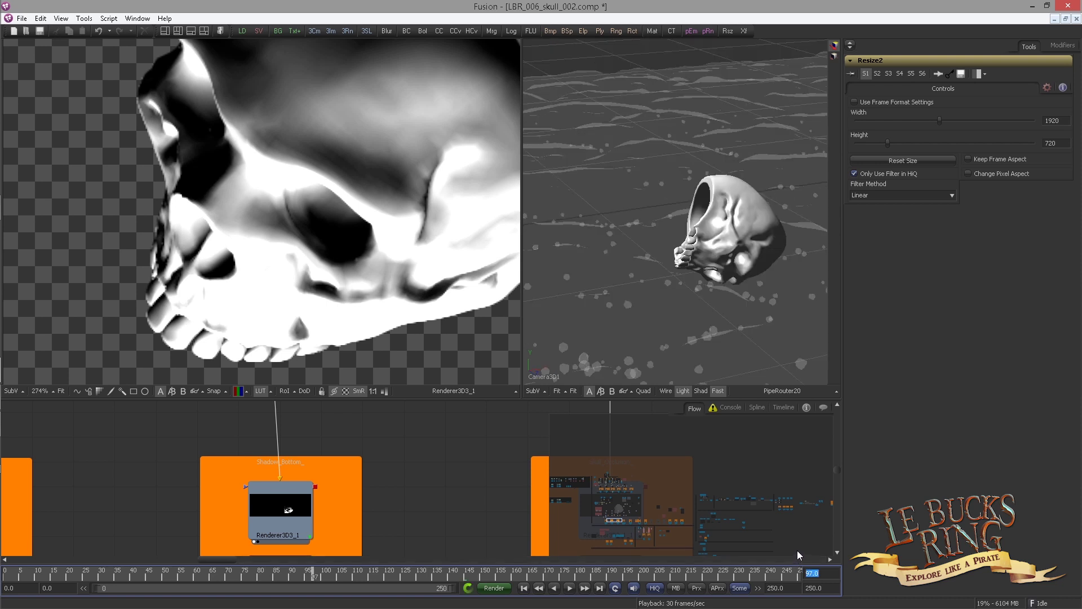
pyautogui.moveTo(285, 240); pyautogui.dragTo(432, 317)
pyautogui.moveTo(253, 209); pyautogui.dragTo(352, 264)
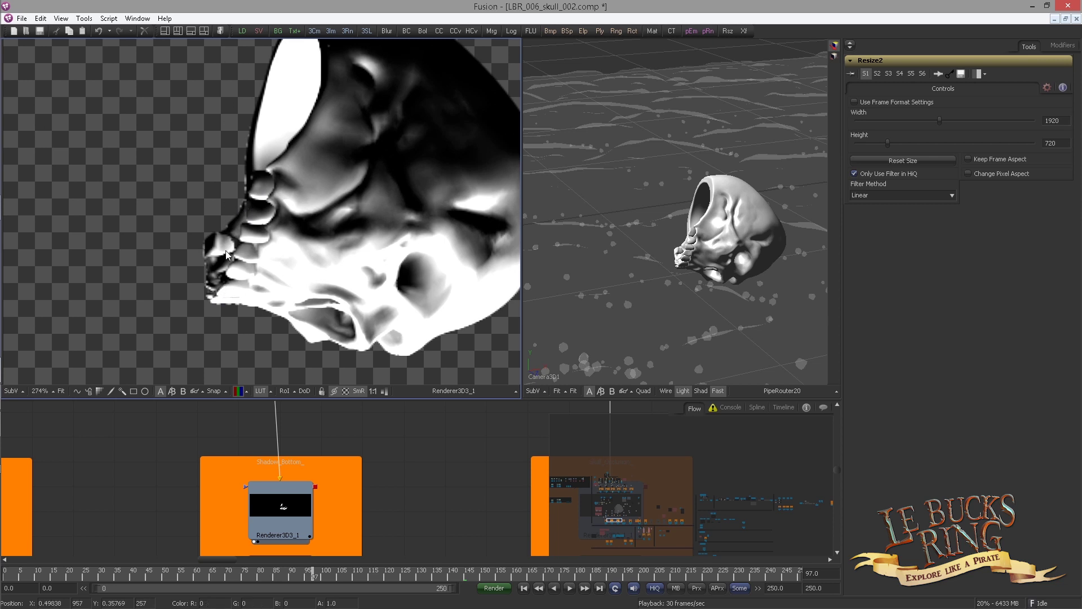
pyautogui.moveTo(256, 197); pyautogui.dragTo(265, 242)
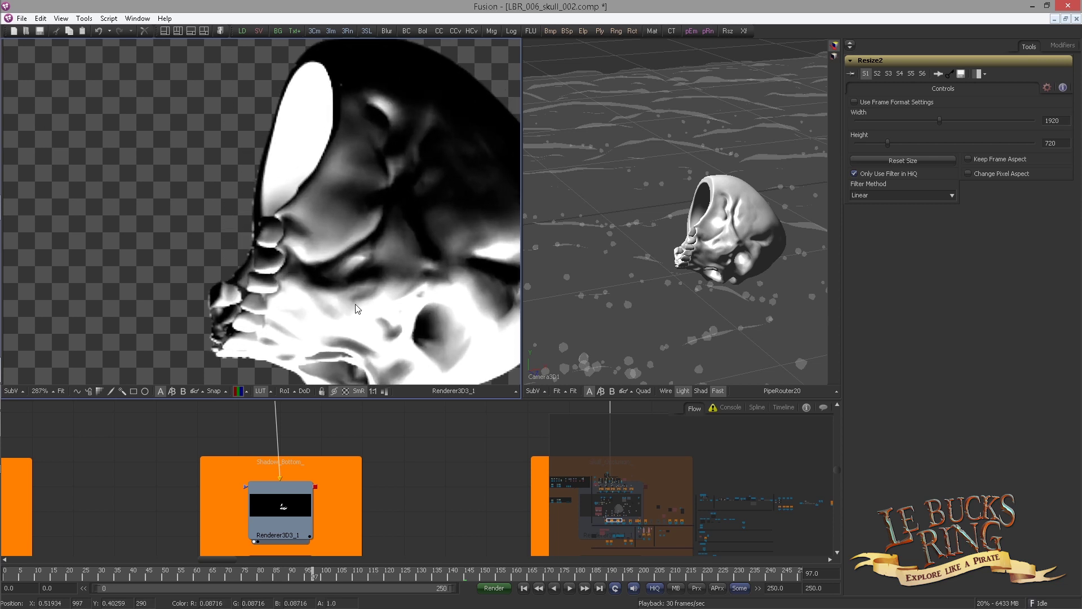
# Double the Shadow_Bottom renderer's image size to 3840 wide by 1440 high.
pyautogui.moveTo(274, 528); pyautogui.dragTo(271, 468)
pyautogui.click(271, 471)
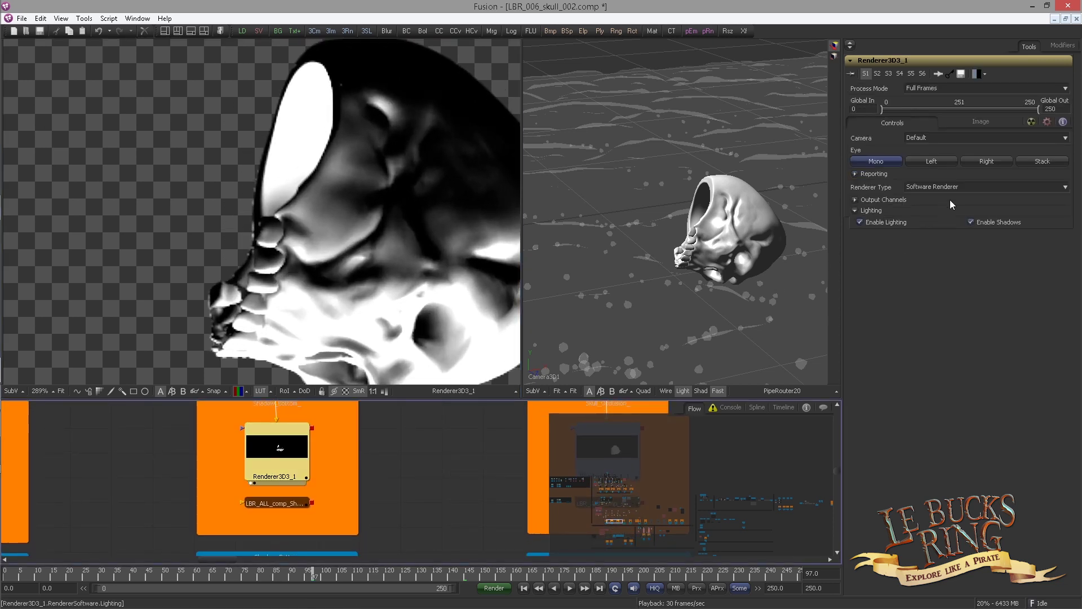
pyautogui.click(983, 122)
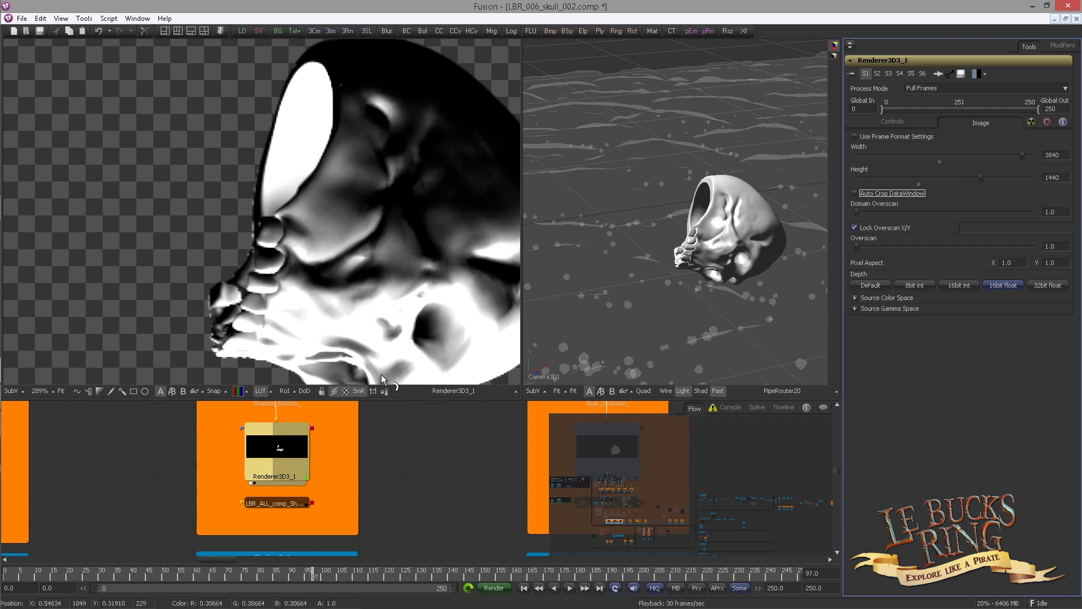
pyautogui.moveTo(381, 374); pyautogui.dragTo(36, 178)
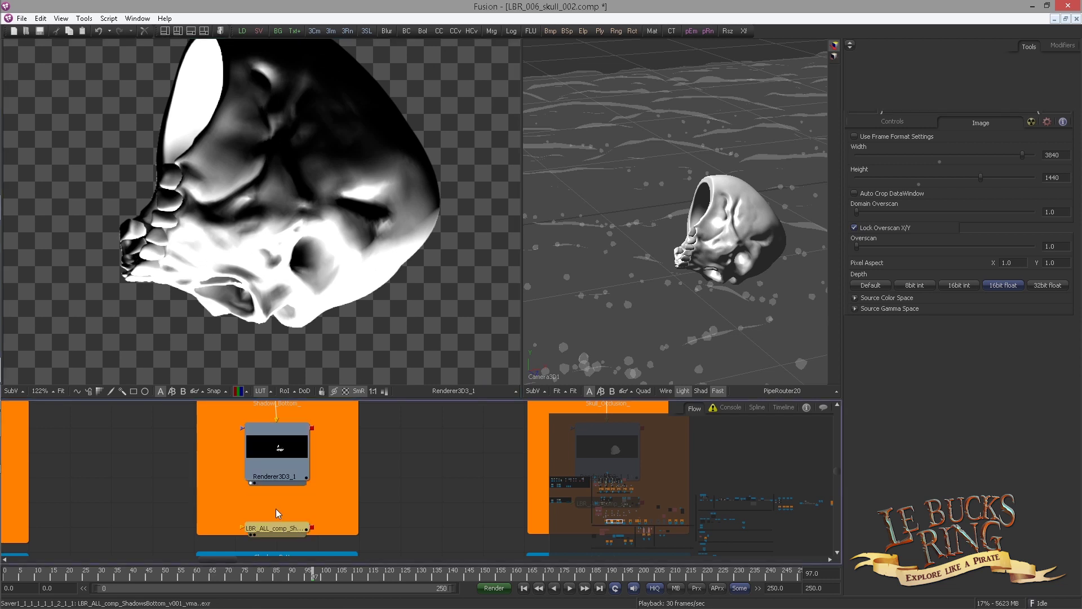
# Move the Shadow_Bottom saver down, add a 1920 by 720 Resize tool after the renderer, and show its result in the image viewer.
pyautogui.moveTo(276, 504); pyautogui.dragTo(276, 528)
pyautogui.hotkey('shift', 'space')
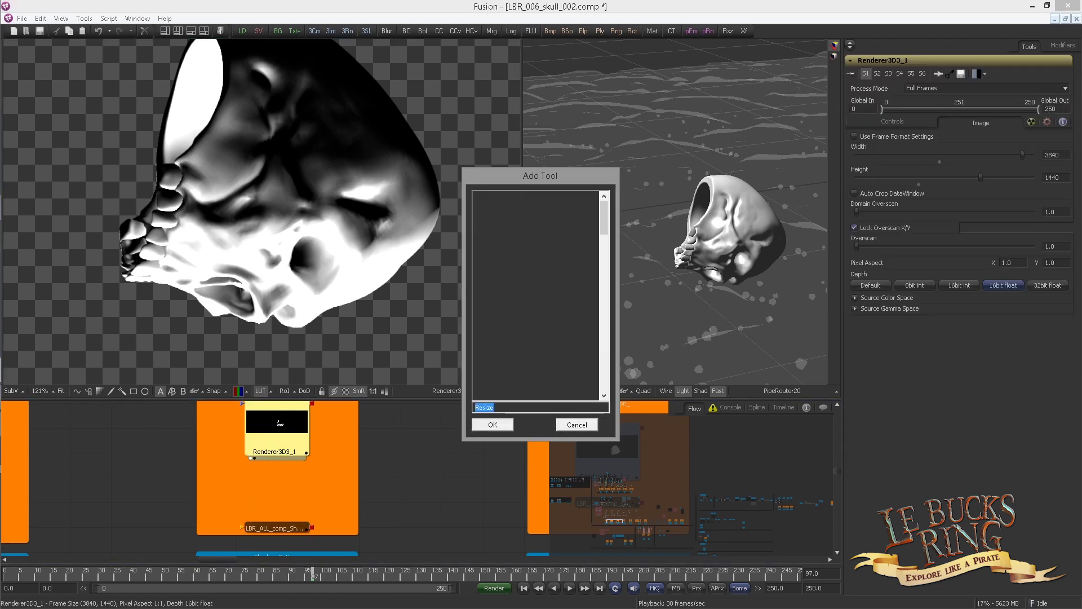
pyautogui.write('resize')
pyautogui.press('Return')
pyautogui.press('1')
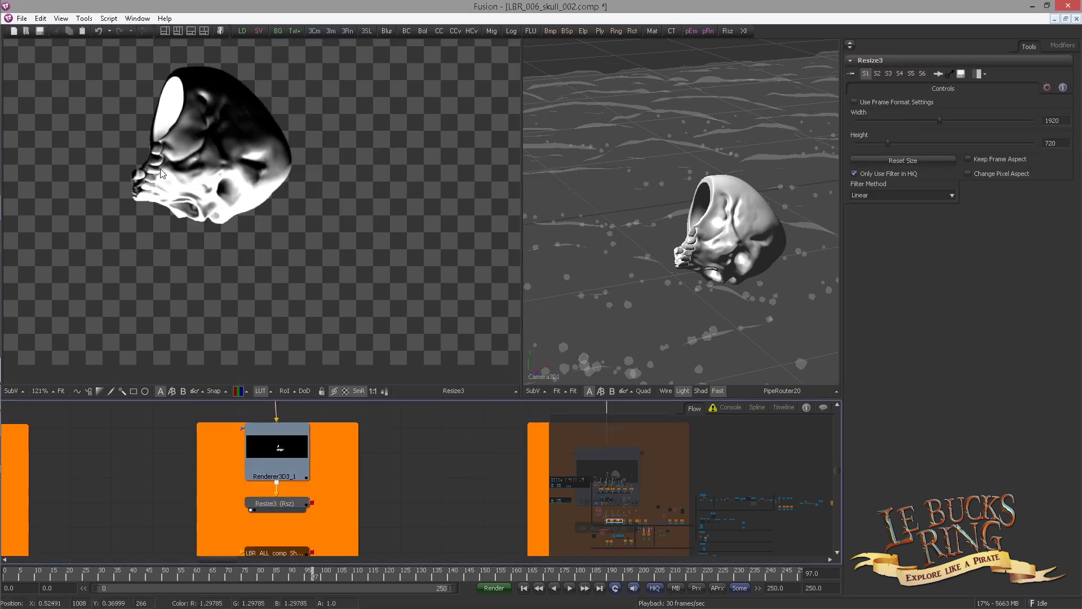
pyautogui.scroll(3, 185, 168)
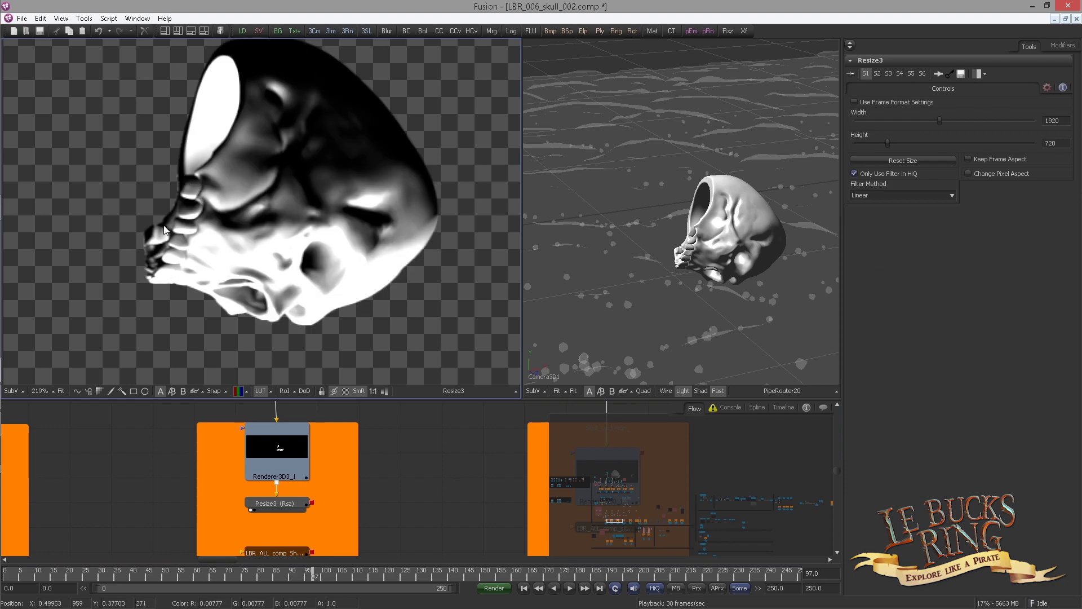